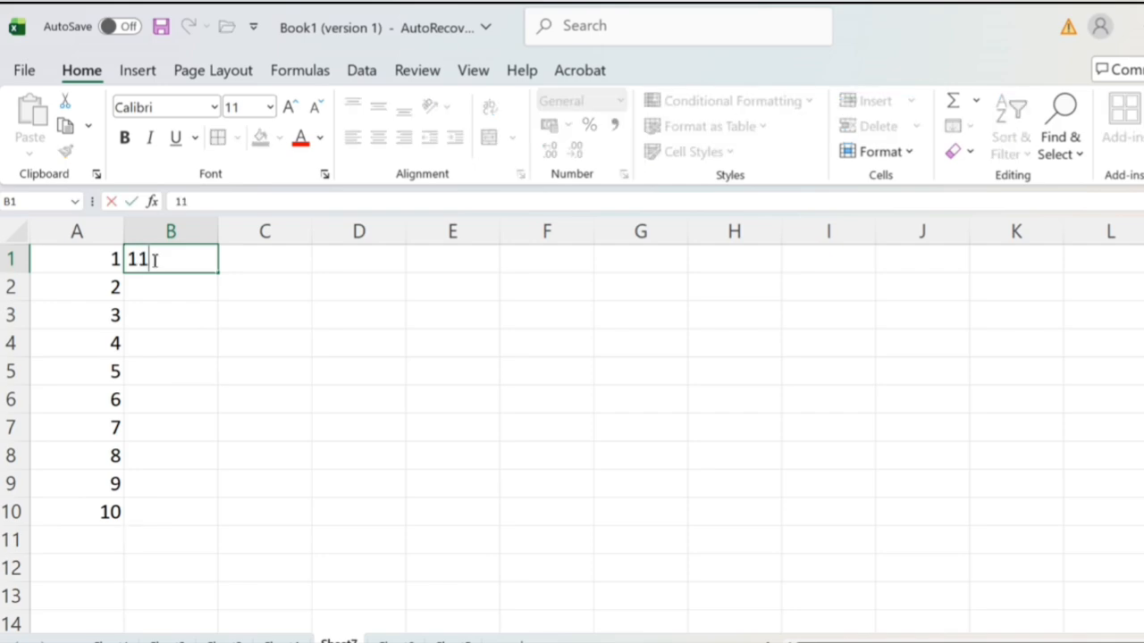
Enter 12 in B2 below the 11 and fill the series down column B to row 10.
{"action": "key", "text": "Return"}
{"action": "type", "text": "12"}
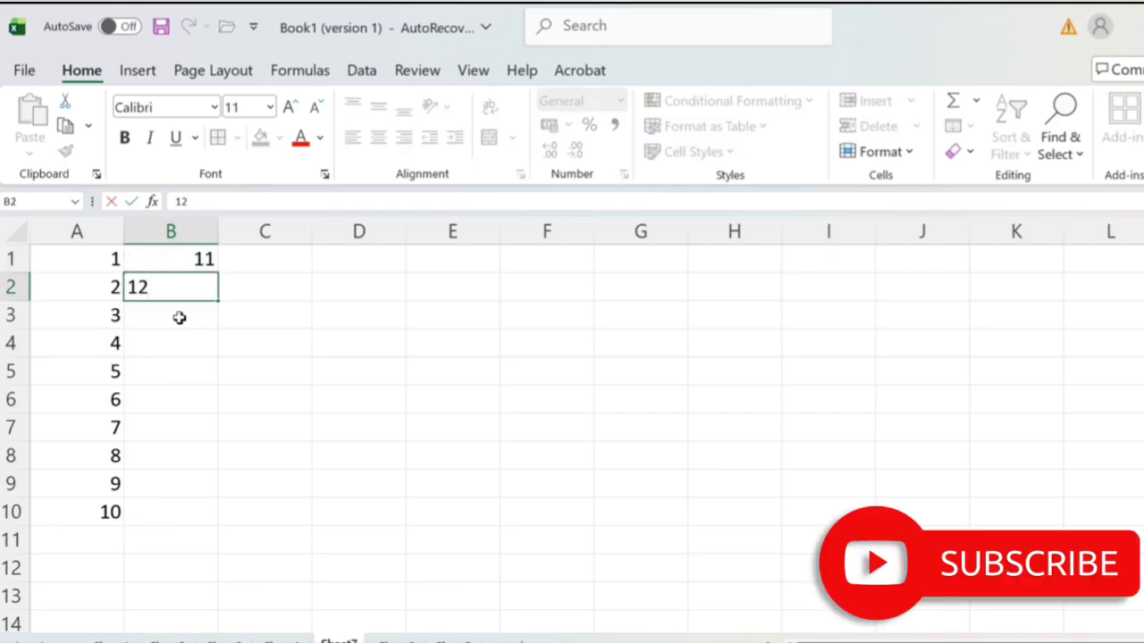
{"action": "left_click", "coordinate": [253, 360]}
{"action": "left_click_drag", "start_coordinate": [202, 259], "coordinate": [202, 521]}
{"action": "left_click", "coordinate": [372, 398]}
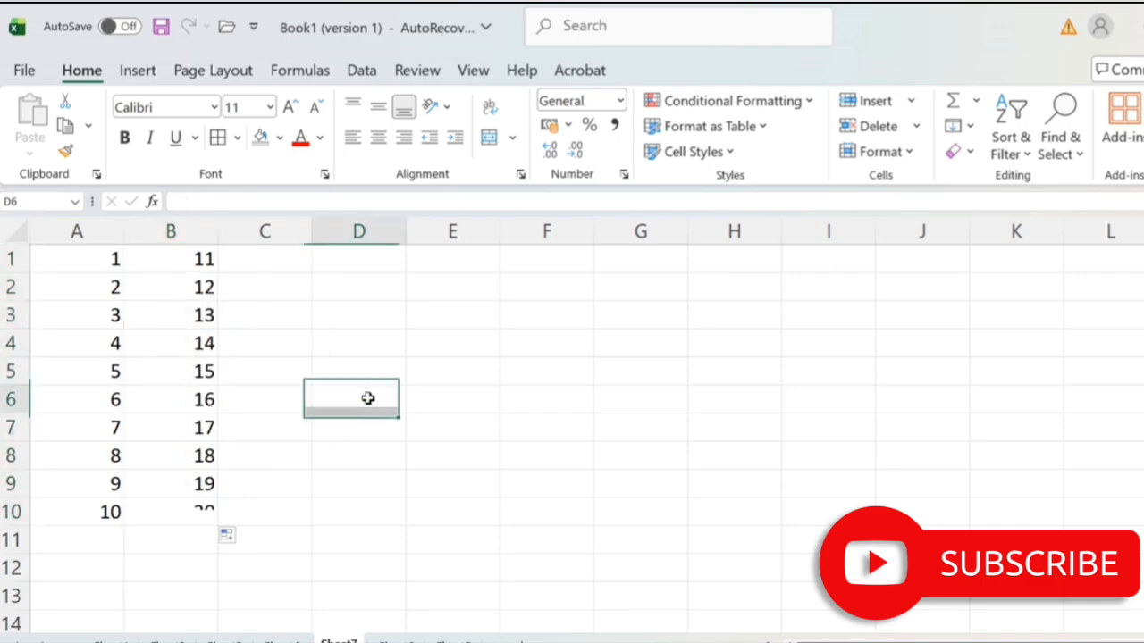
Center the numbers horizontally in the range A1:I10.
{"action": "left_click_drag", "start_coordinate": [110, 259], "coordinate": [894, 546]}
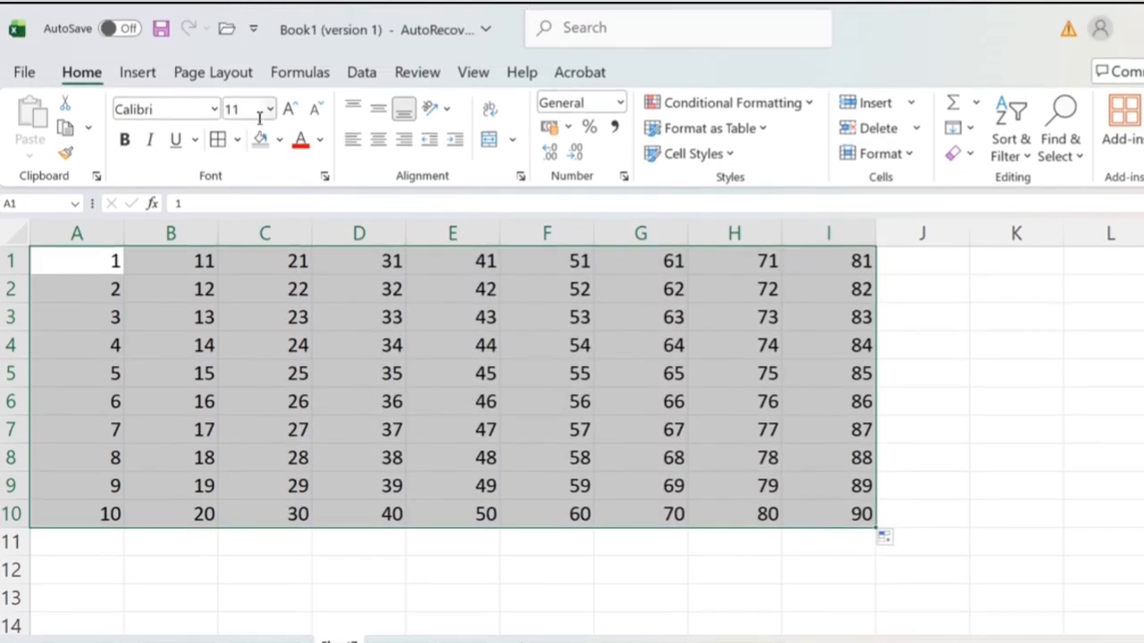
{"action": "left_click", "coordinate": [378, 140]}
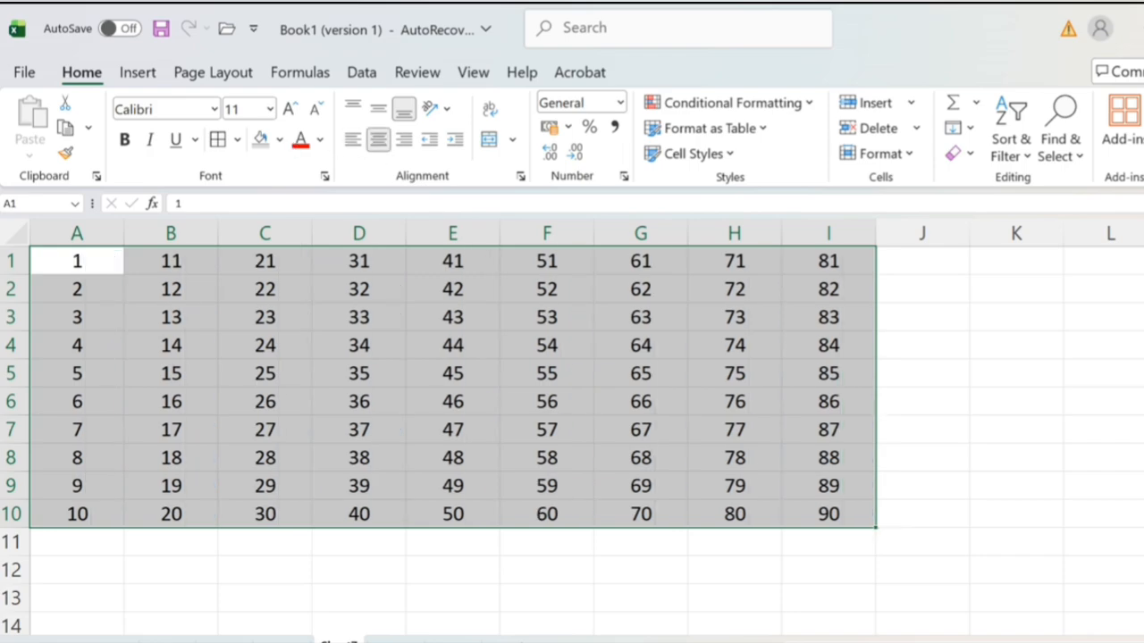
{"action": "left_click", "coordinate": [956, 406]}
{"action": "left_click", "coordinate": [984, 516]}
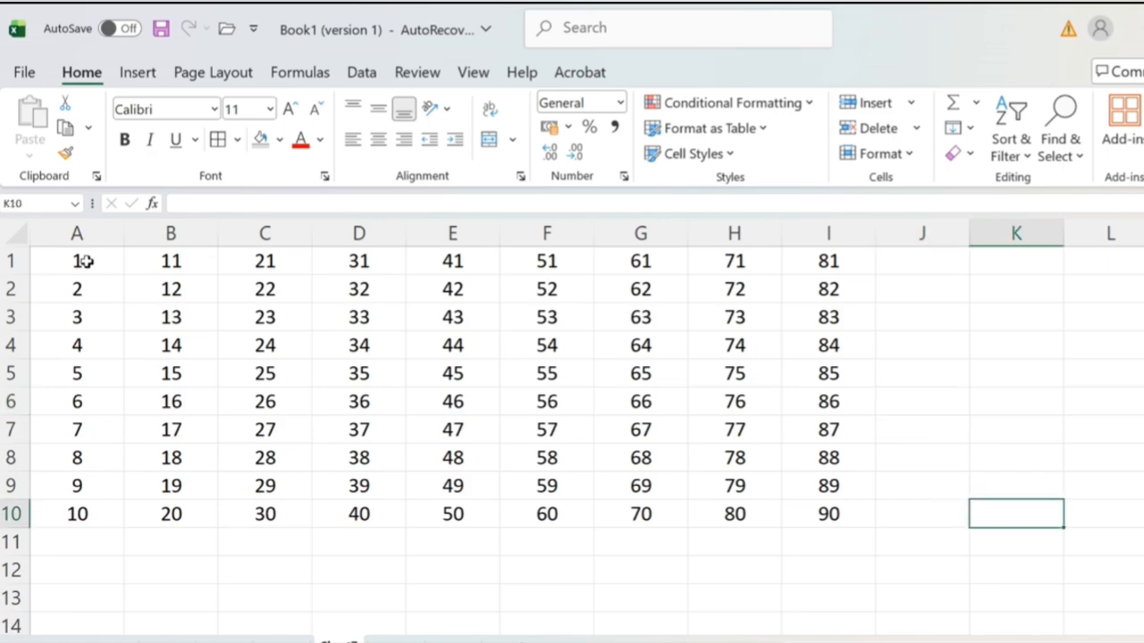
Set the font of A1:I10 to Times New Roman and make the numbers bold.
{"action": "mouse_move", "coordinate": [82, 261]}
{"action": "left_mouse_down"}
{"action": "mouse_move", "coordinate": [331, 327]}
{"action": "mouse_move", "coordinate": [718, 513]}
{"action": "mouse_move", "coordinate": [817, 513]}
{"action": "left_mouse_up"}
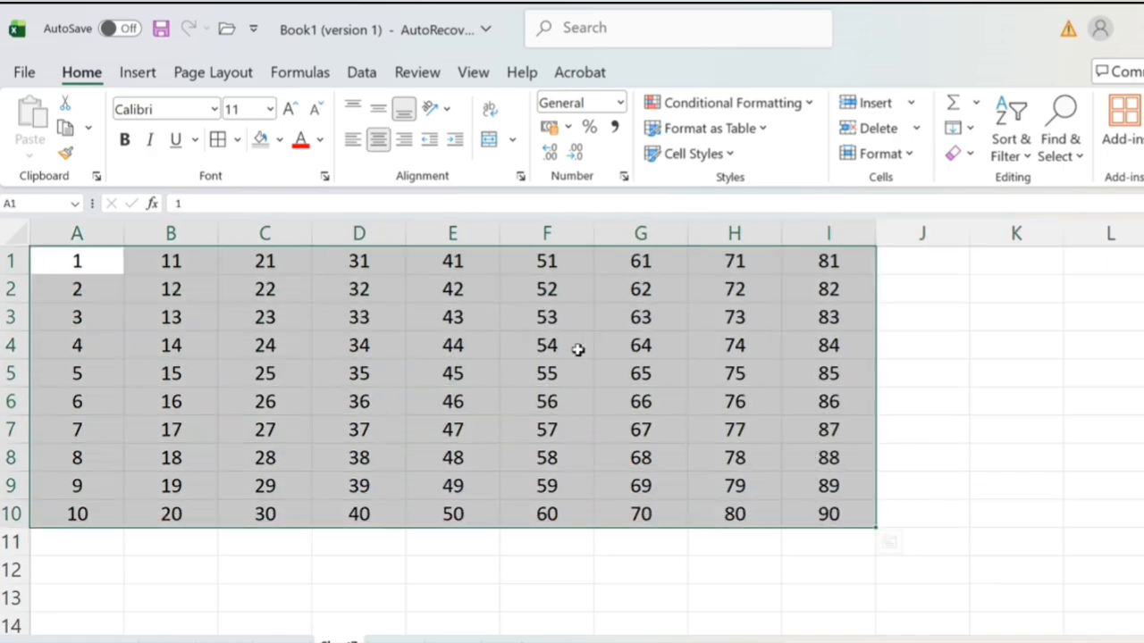
{"action": "left_click", "coordinate": [214, 109]}
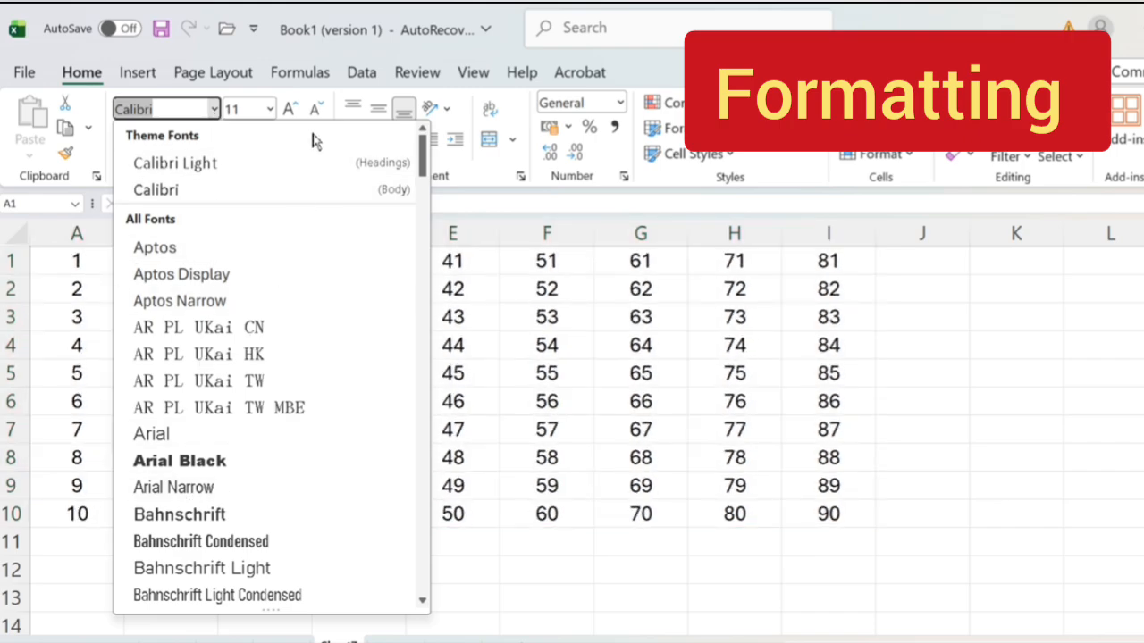
{"action": "type", "text": "ti"}
{"action": "key", "text": "Return"}
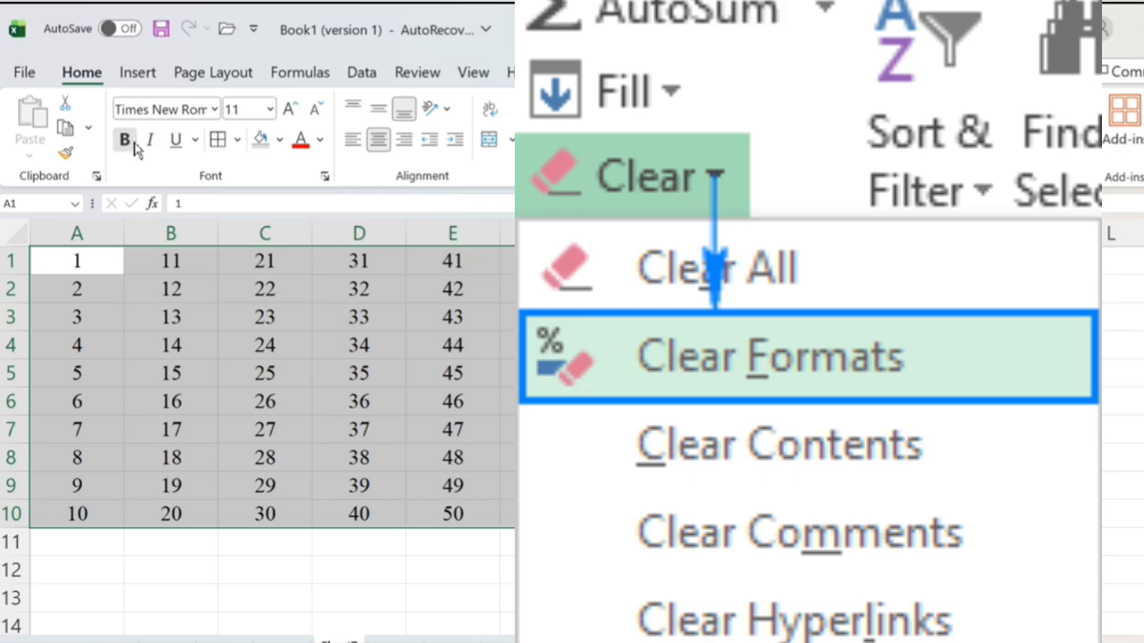
{"action": "left_click", "coordinate": [125, 140]}
{"action": "left_click", "coordinate": [151, 142]}
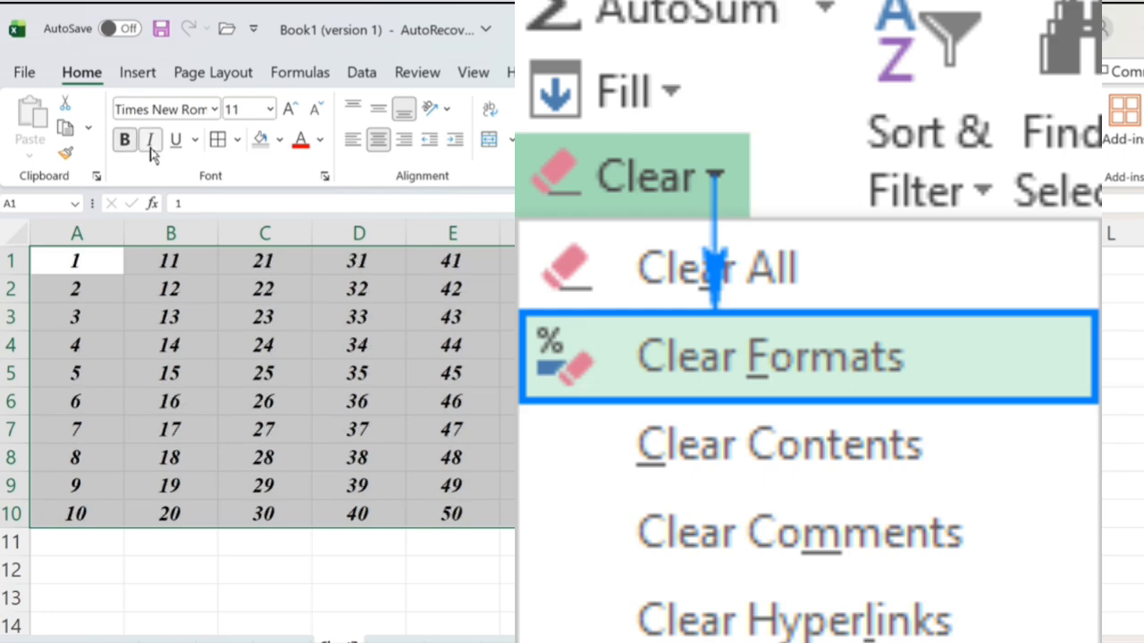
{"action": "left_click", "coordinate": [150, 141]}
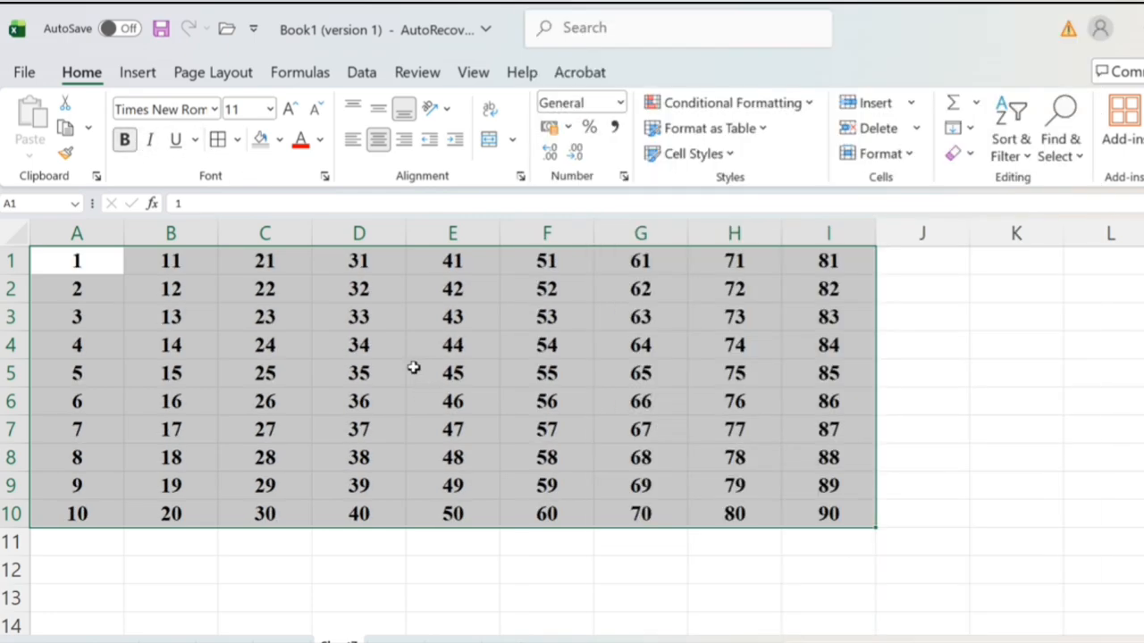
Format A1:I10 with a light blue fill, dark red font color and borders around all cells.
{"action": "left_click", "coordinate": [280, 140]}
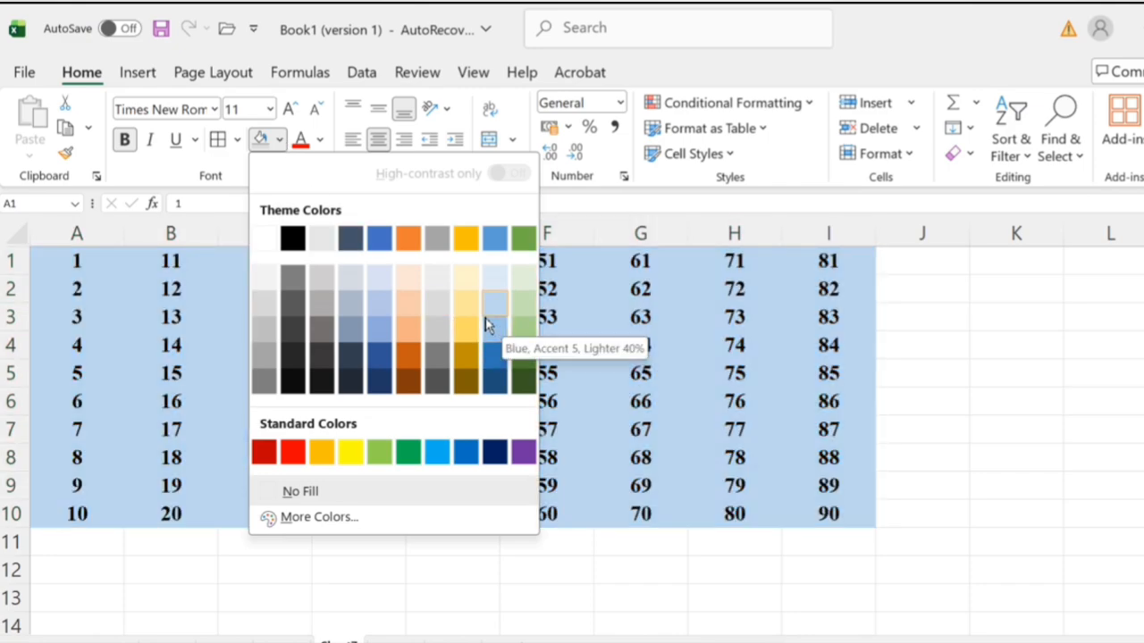
{"action": "left_click", "coordinate": [485, 324]}
{"action": "left_click", "coordinate": [320, 138]}
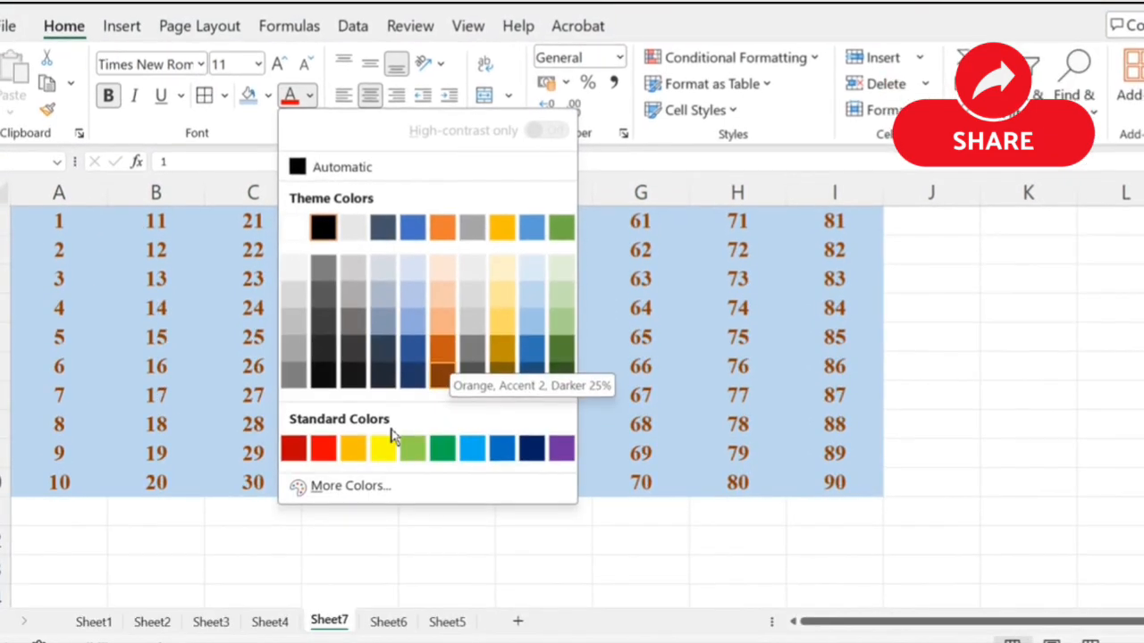
{"action": "left_click", "coordinate": [304, 455]}
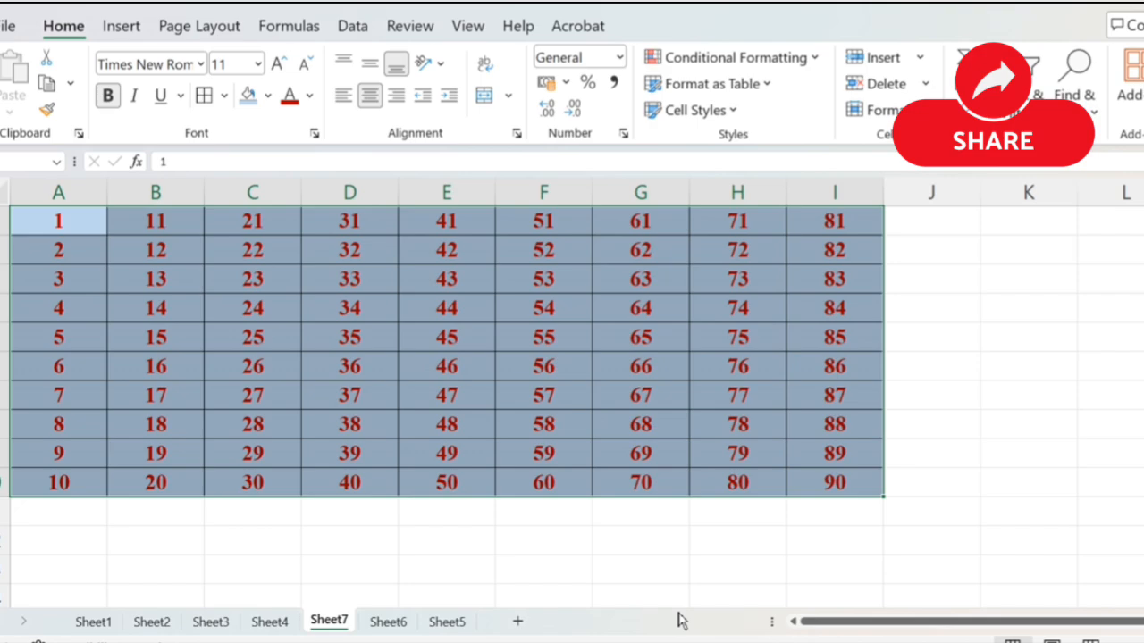
{"action": "scroll", "coordinate": [664, 510], "scroll_direction": "up", "scroll_amount": 2}
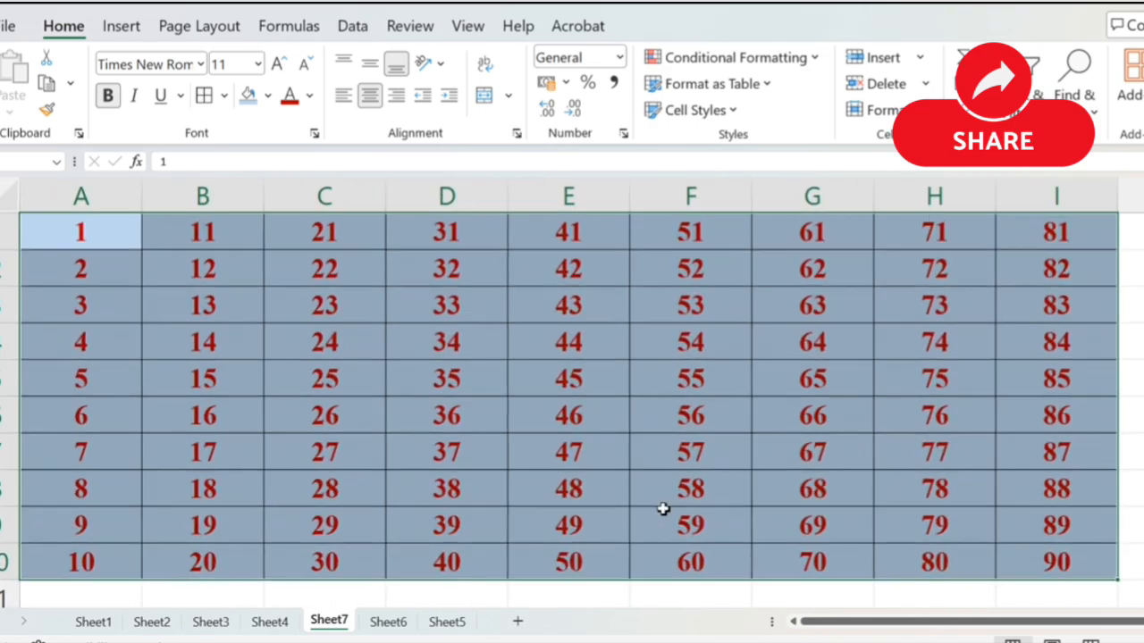
{"action": "left_click", "coordinate": [816, 417]}
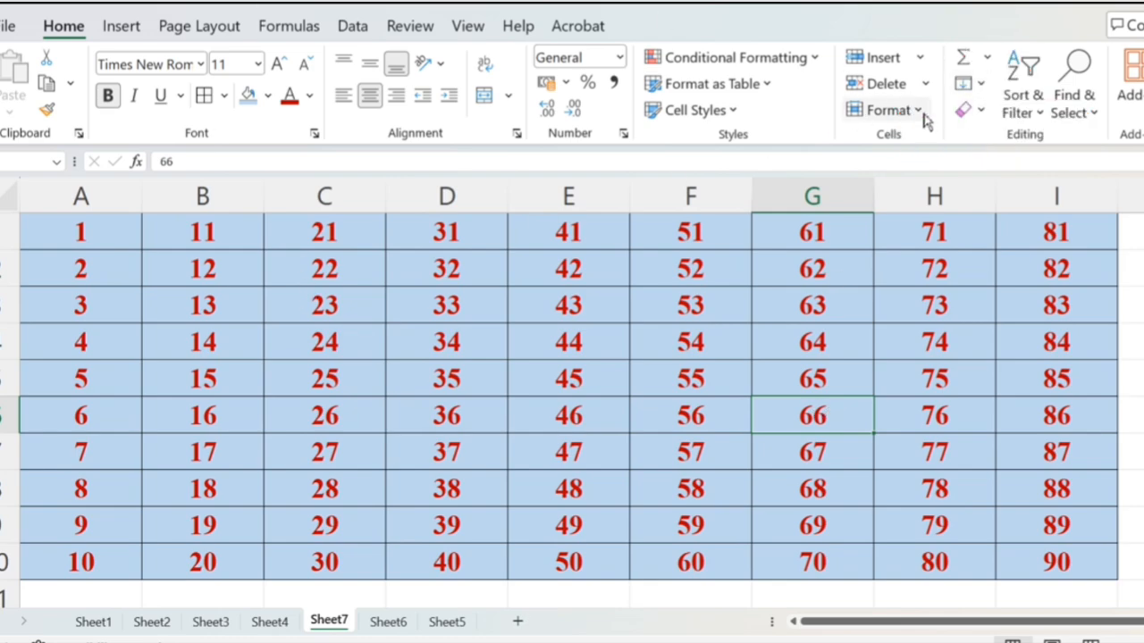
Clear all contents and formatting from the first row, A1:I1, and check the emptied cells.
{"action": "left_click", "coordinate": [965, 110]}
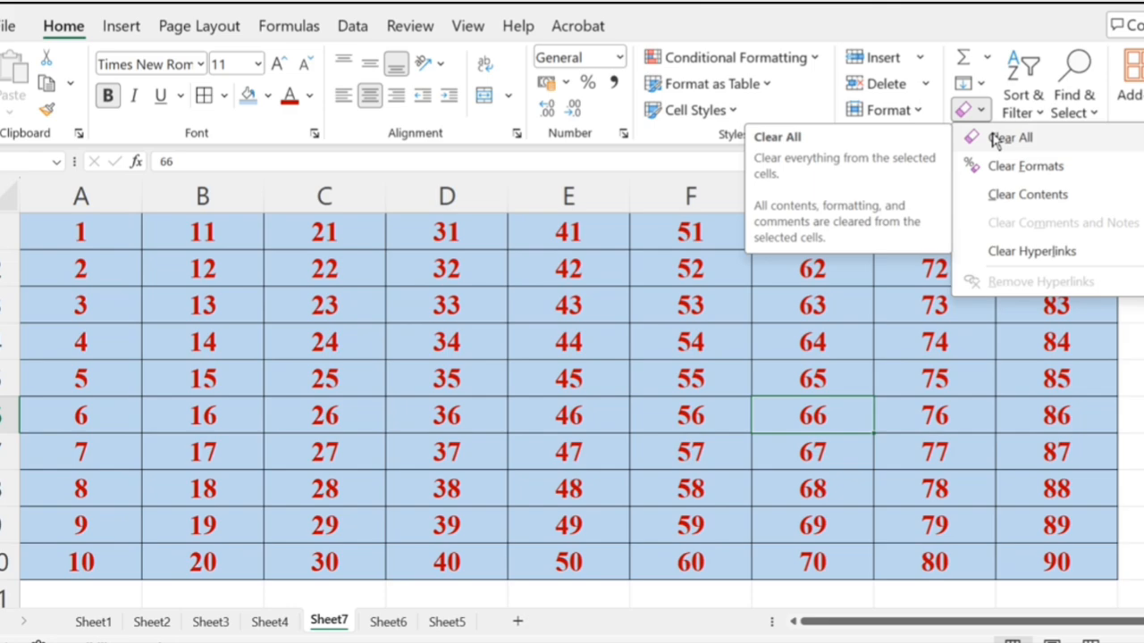
{"action": "left_click", "coordinate": [884, 278]}
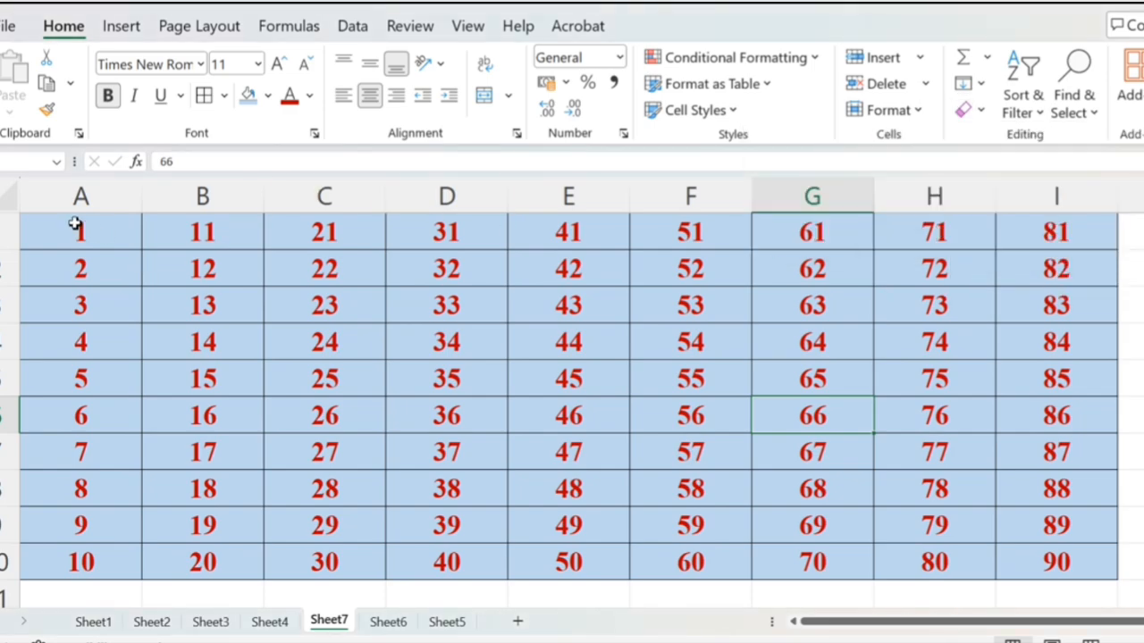
{"action": "left_click_drag", "start_coordinate": [76, 224], "coordinate": [1082, 227]}
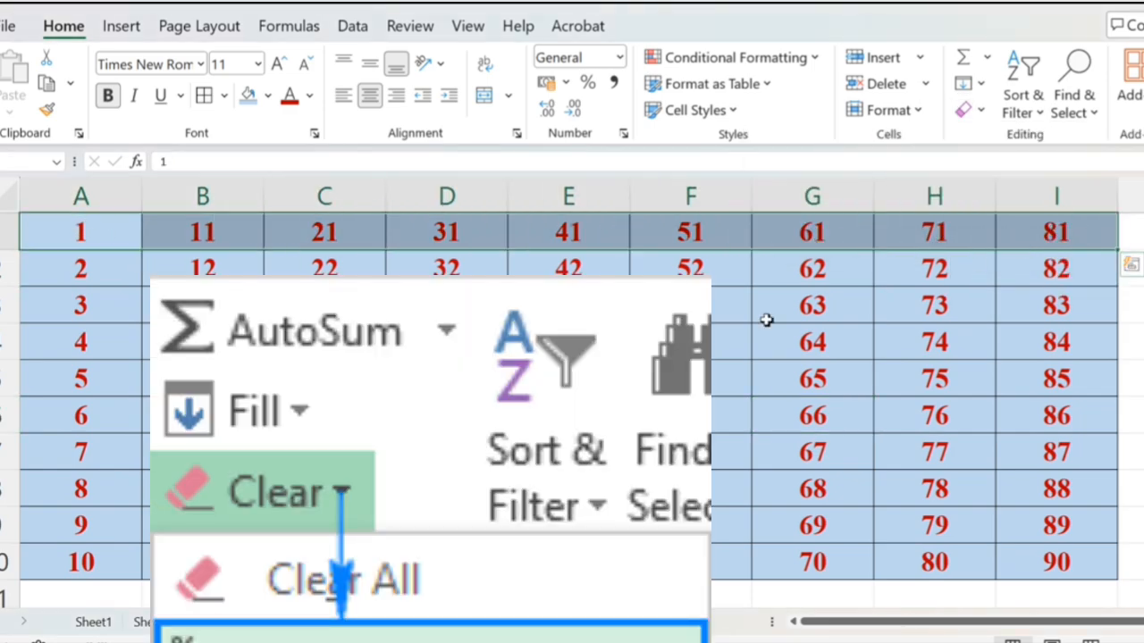
{"action": "left_click", "coordinate": [982, 111]}
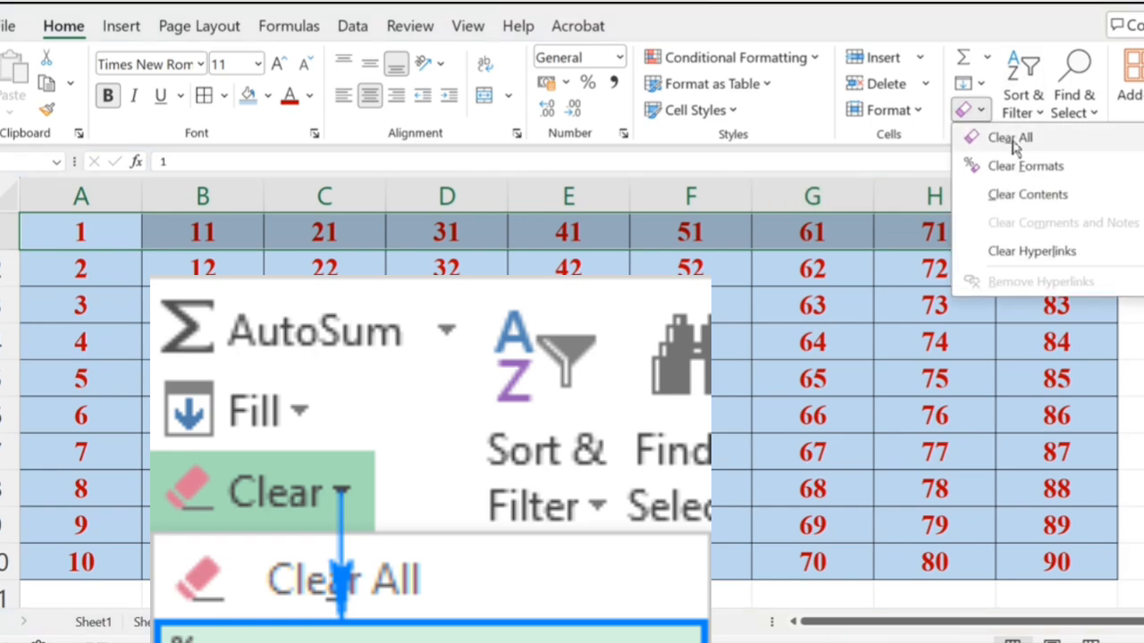
{"action": "left_click", "coordinate": [1011, 139]}
{"action": "left_click", "coordinate": [325, 343]}
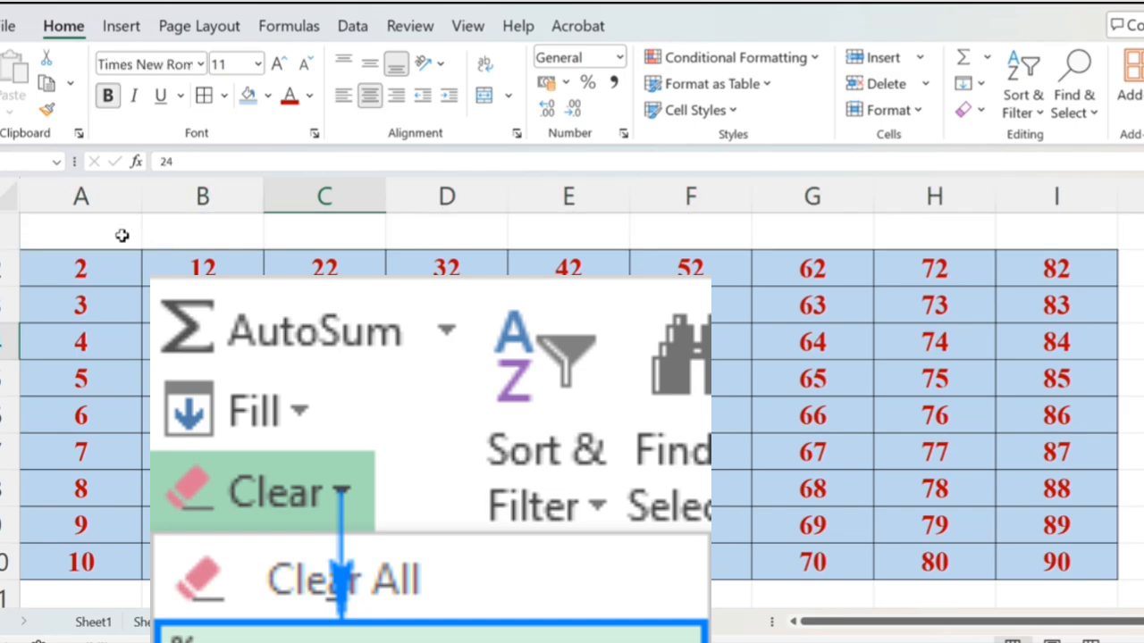
{"action": "left_click", "coordinate": [116, 235]}
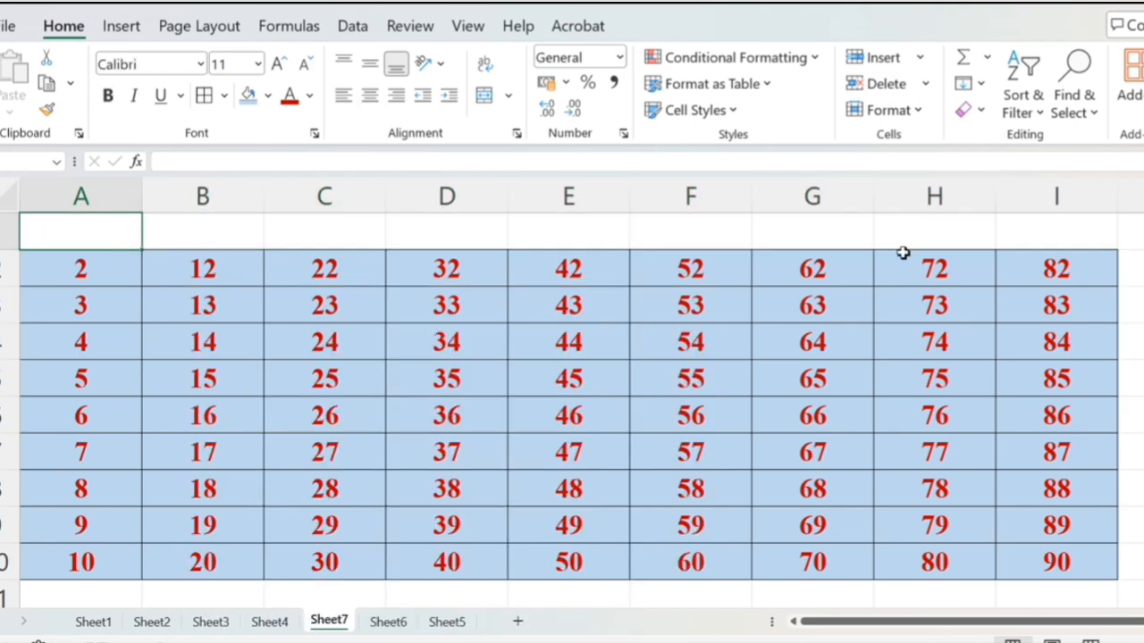
{"action": "left_click", "coordinate": [1029, 237]}
{"action": "left_click", "coordinate": [989, 232]}
{"action": "left_click", "coordinate": [823, 225]}
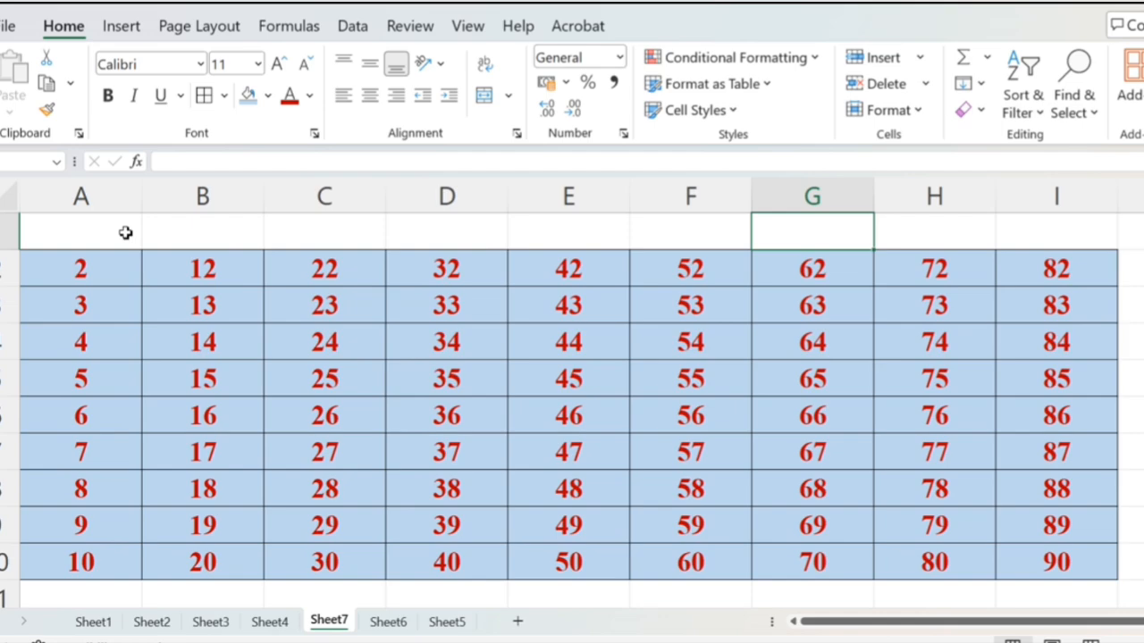
Undo the clearing of the first row.
{"action": "key", "text": "ctrl+z"}
{"action": "left_click", "coordinate": [235, 313]}
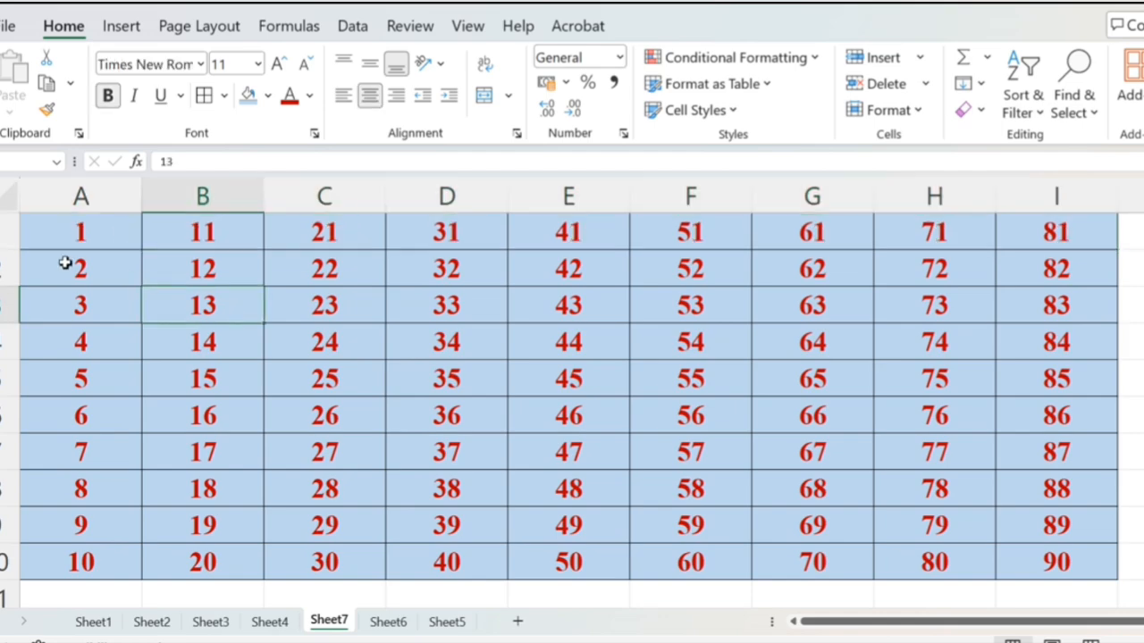
{"action": "left_click_drag", "start_coordinate": [65, 263], "coordinate": [1043, 307]}
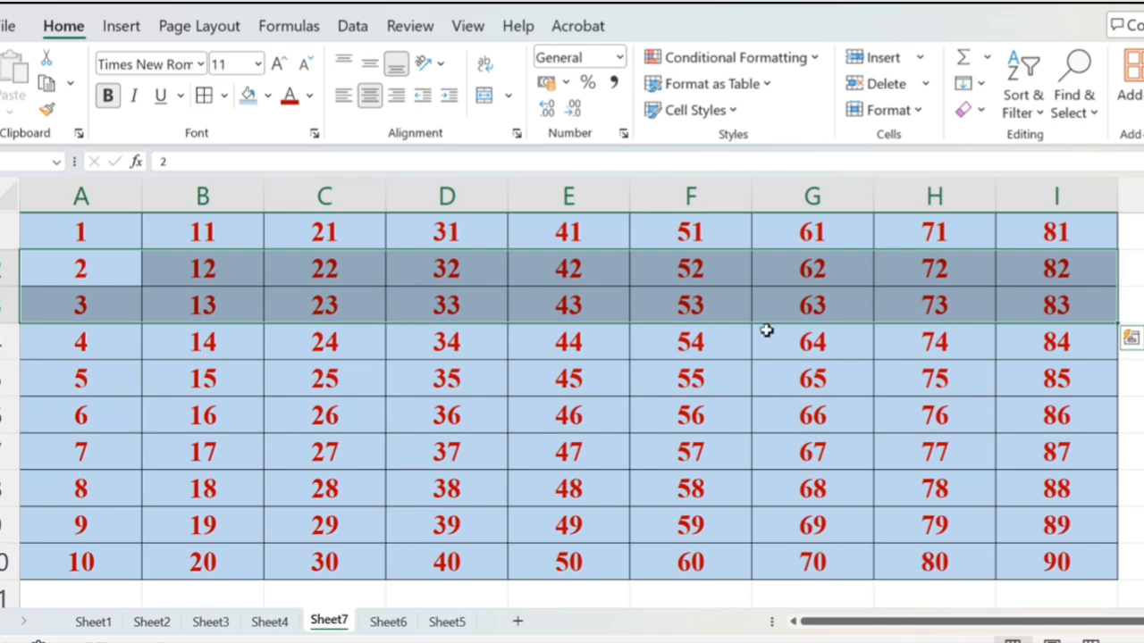
{"action": "left_click", "coordinate": [979, 110]}
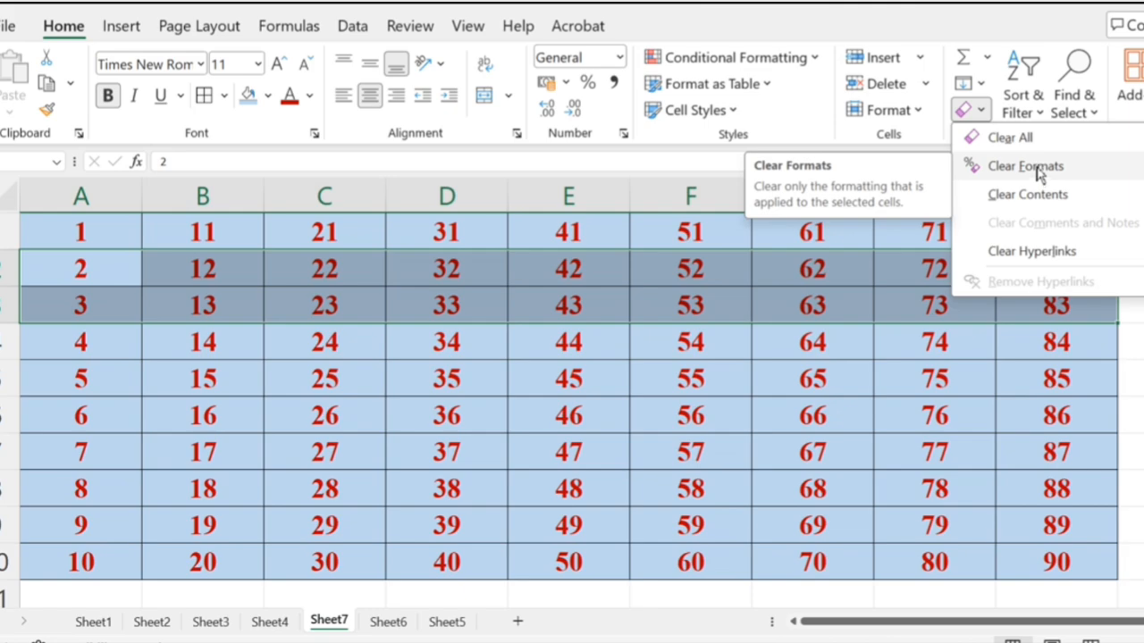
{"action": "left_click", "coordinate": [734, 331]}
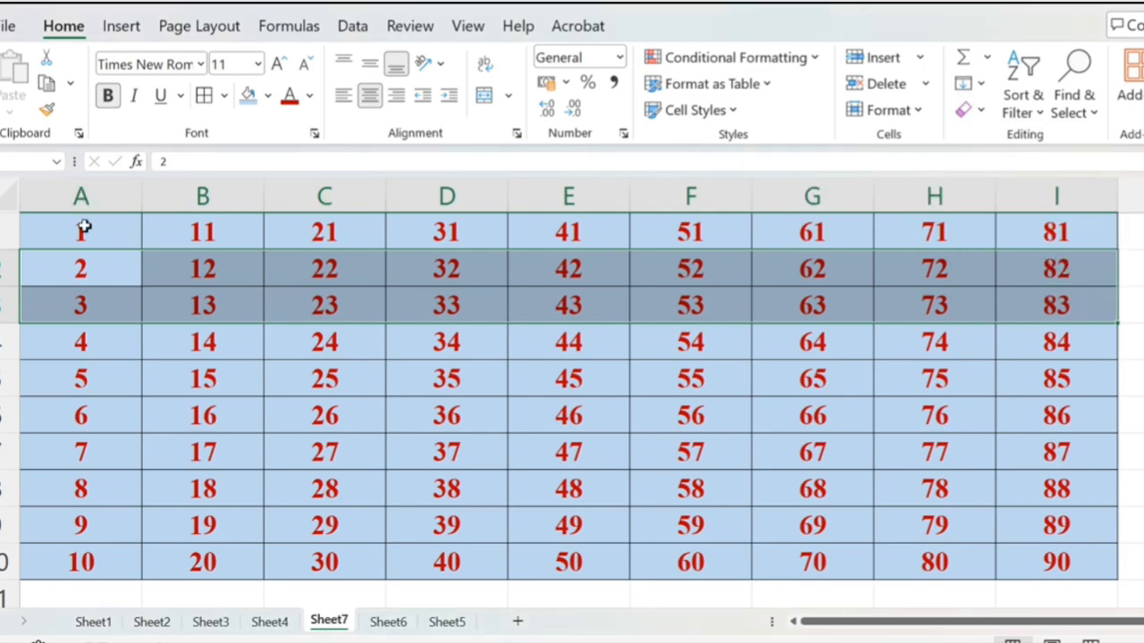
{"action": "left_click_drag", "start_coordinate": [83, 230], "coordinate": [1095, 561]}
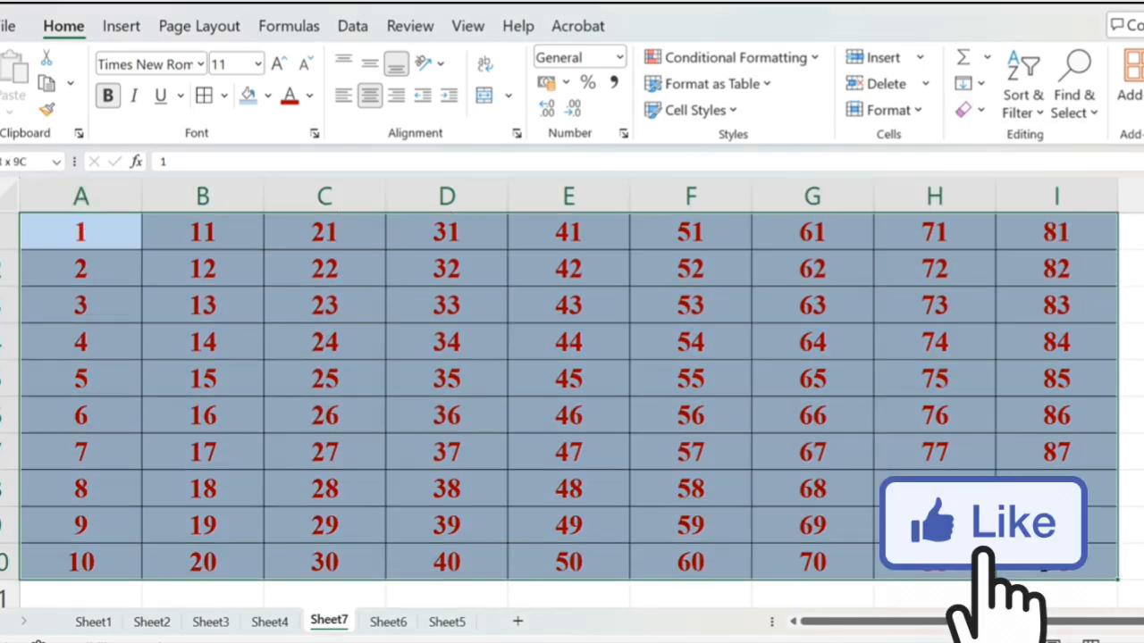
{"action": "left_click", "coordinate": [981, 111]}
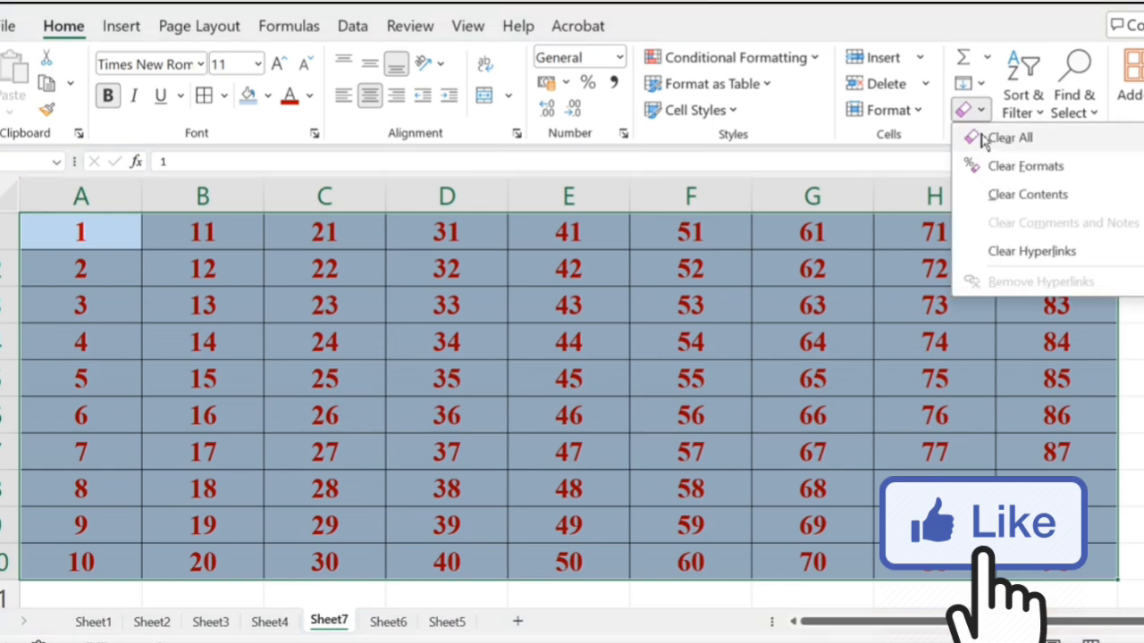
Clear only the formatting from A2:I3, keeping the numbers, and check the cells against the formatted rows.
{"action": "left_click_drag", "start_coordinate": [80, 268], "coordinate": [1095, 323]}
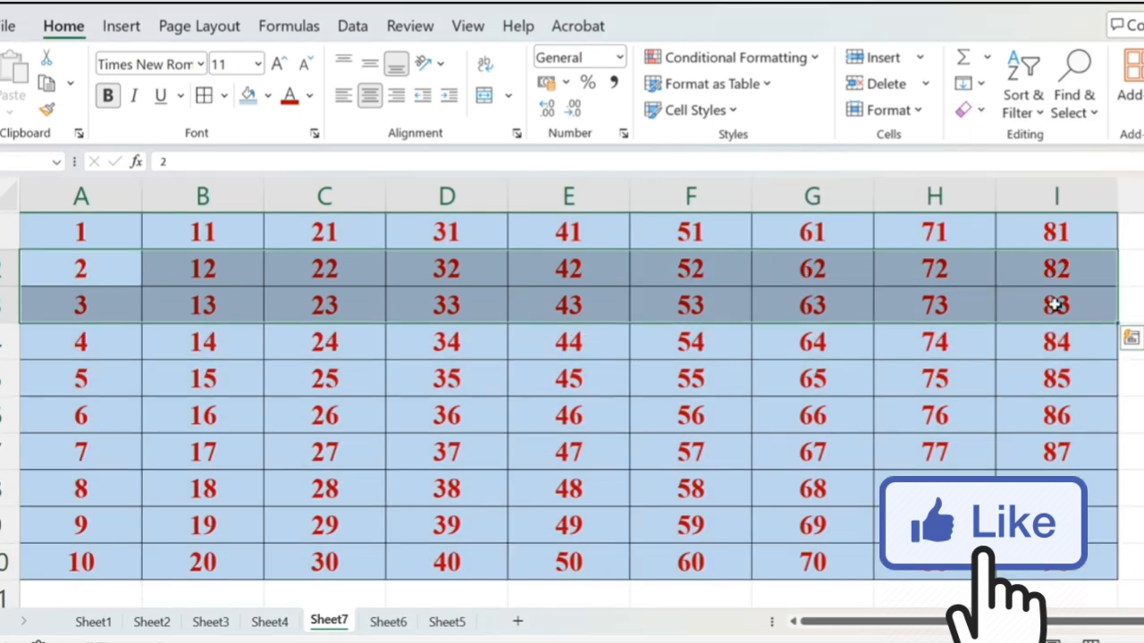
{"action": "left_click", "coordinate": [972, 110]}
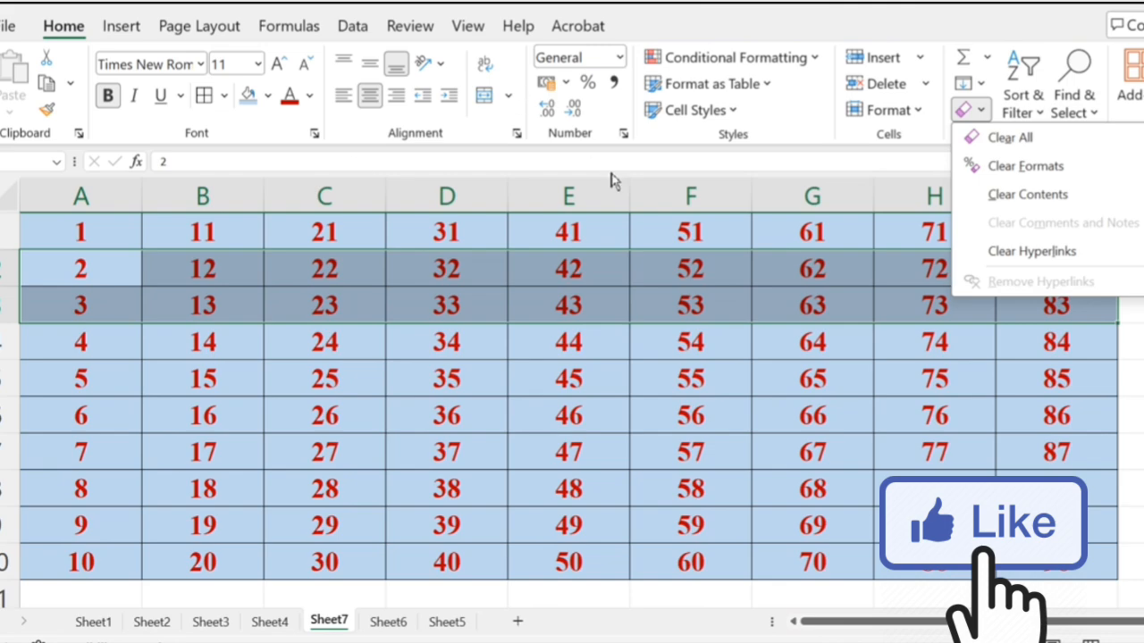
{"action": "left_click", "coordinate": [995, 179]}
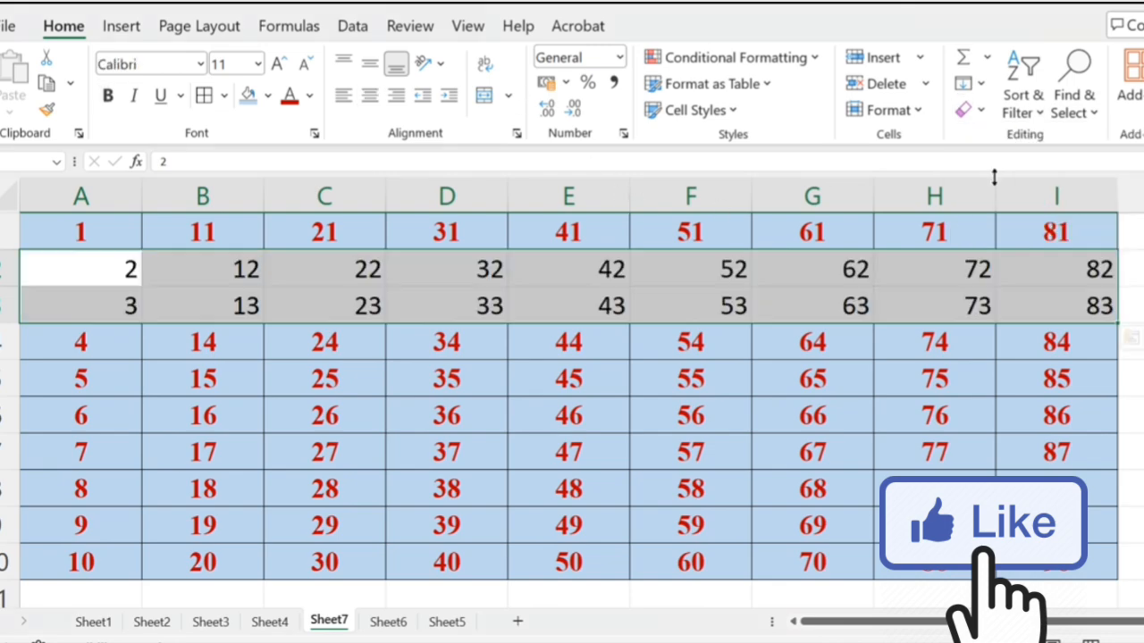
{"action": "left_click", "coordinate": [718, 445]}
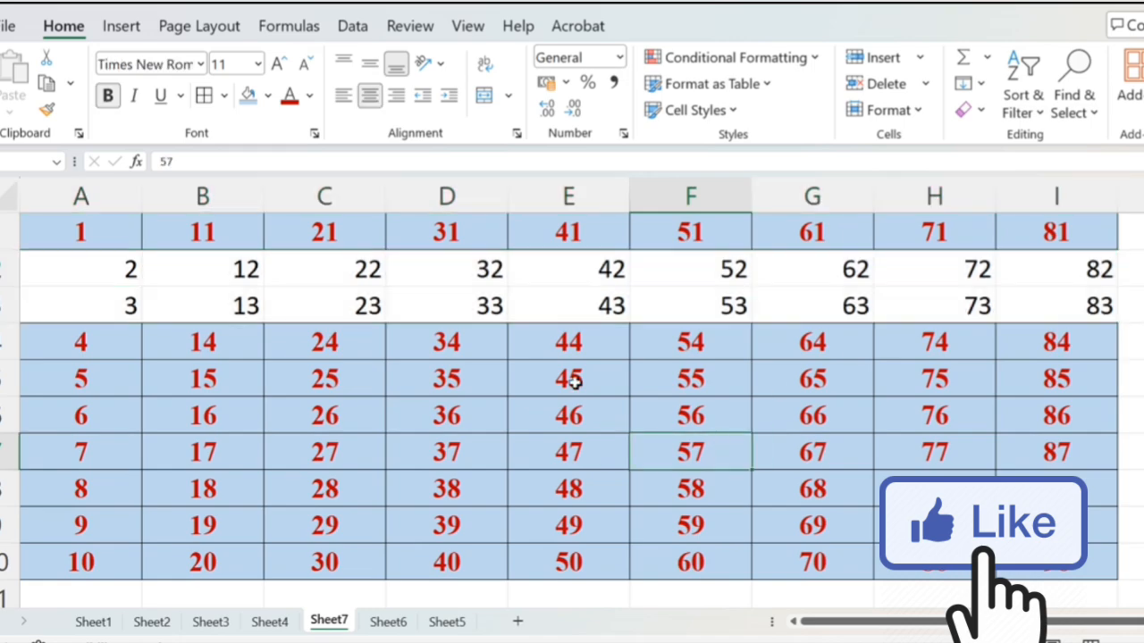
{"action": "left_click", "coordinate": [99, 237]}
{"action": "left_click", "coordinate": [89, 273]}
{"action": "left_click", "coordinate": [231, 269]}
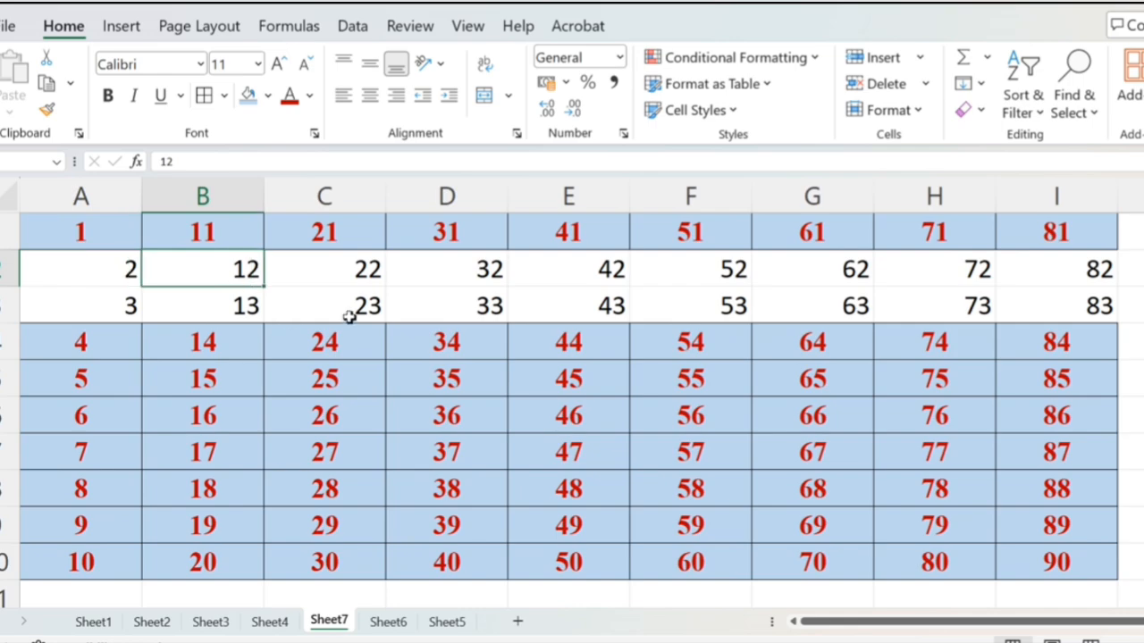
{"action": "left_click", "coordinate": [592, 277]}
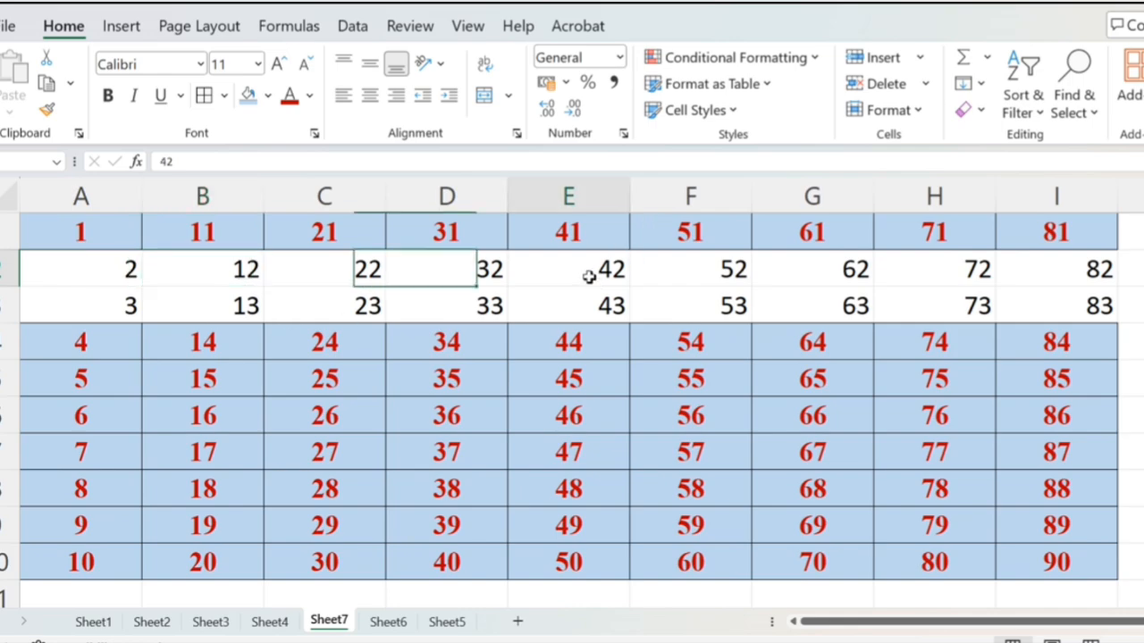
{"action": "left_click", "coordinate": [792, 427]}
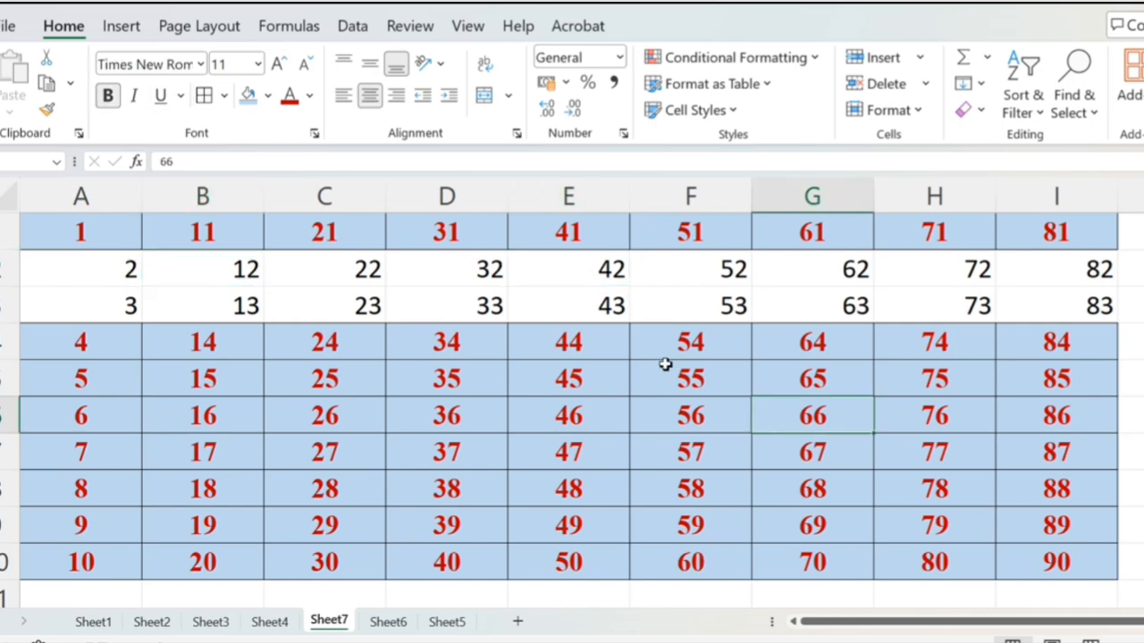
Clear only the contents from A6:I8, keeping the fill and borders, and check the emptied cells.
{"action": "left_click_drag", "start_coordinate": [78, 408], "coordinate": [1036, 500]}
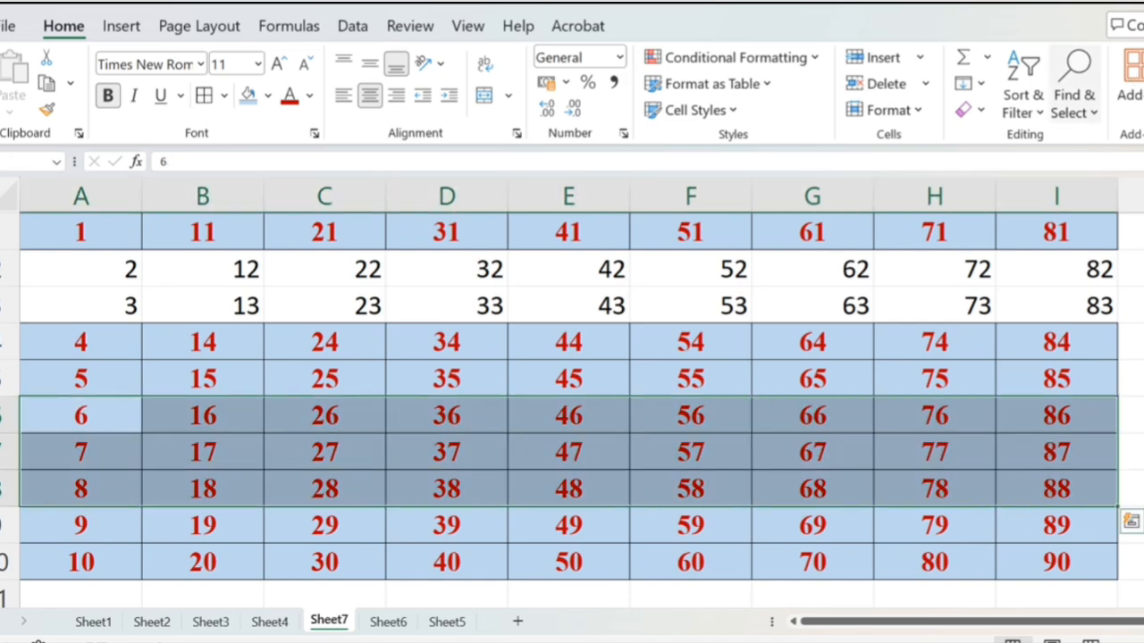
{"action": "left_click", "coordinate": [981, 112]}
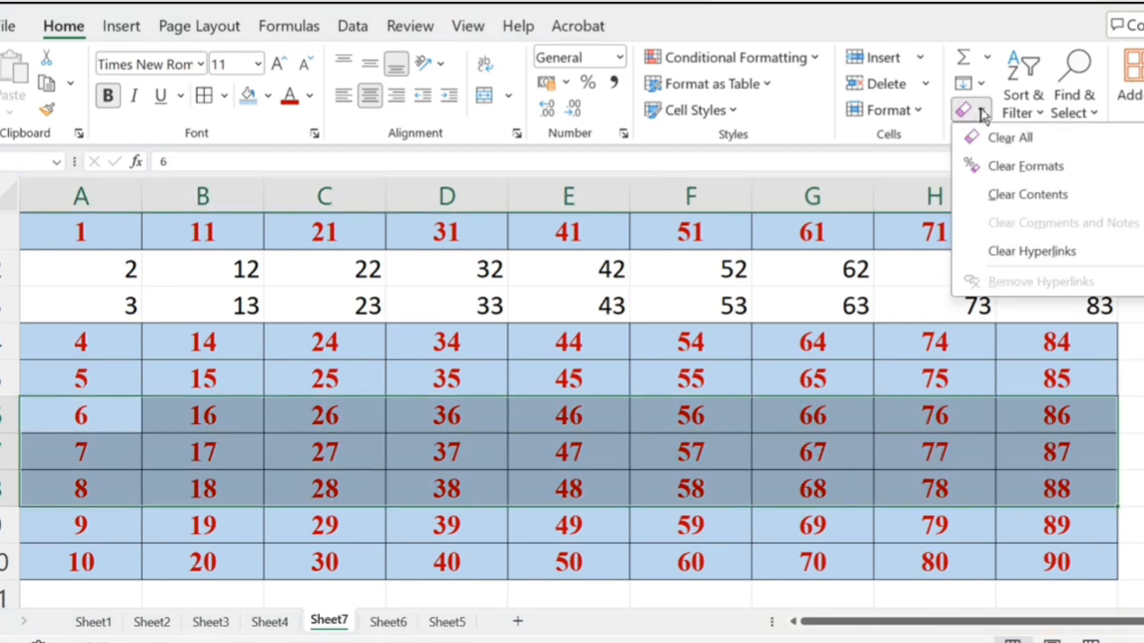
{"action": "left_click", "coordinate": [1039, 196]}
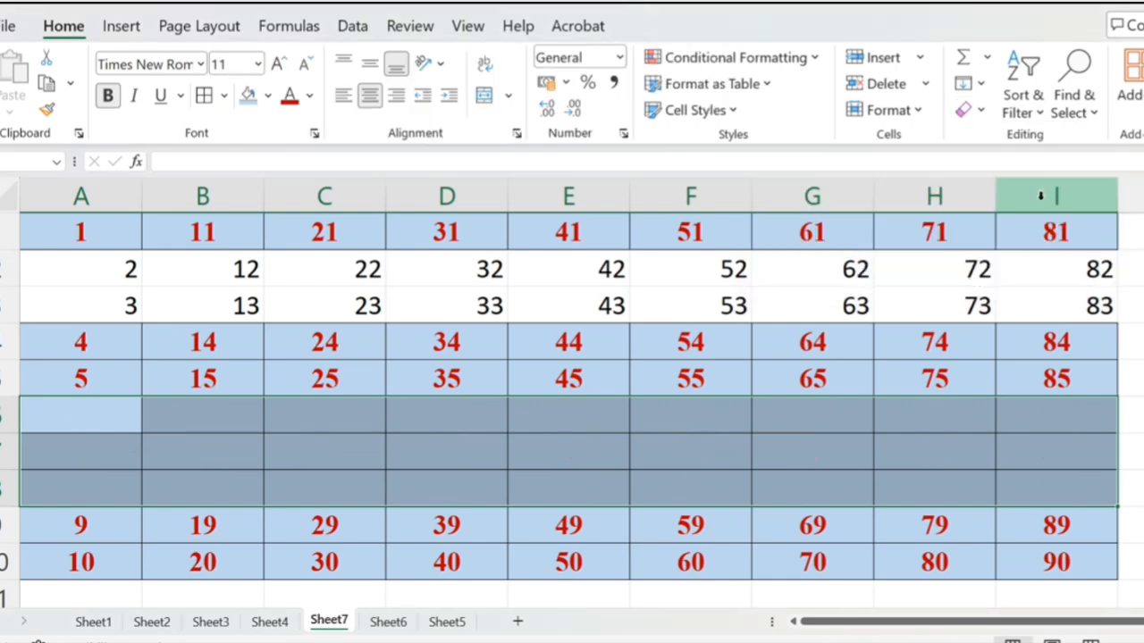
{"action": "left_click", "coordinate": [884, 451]}
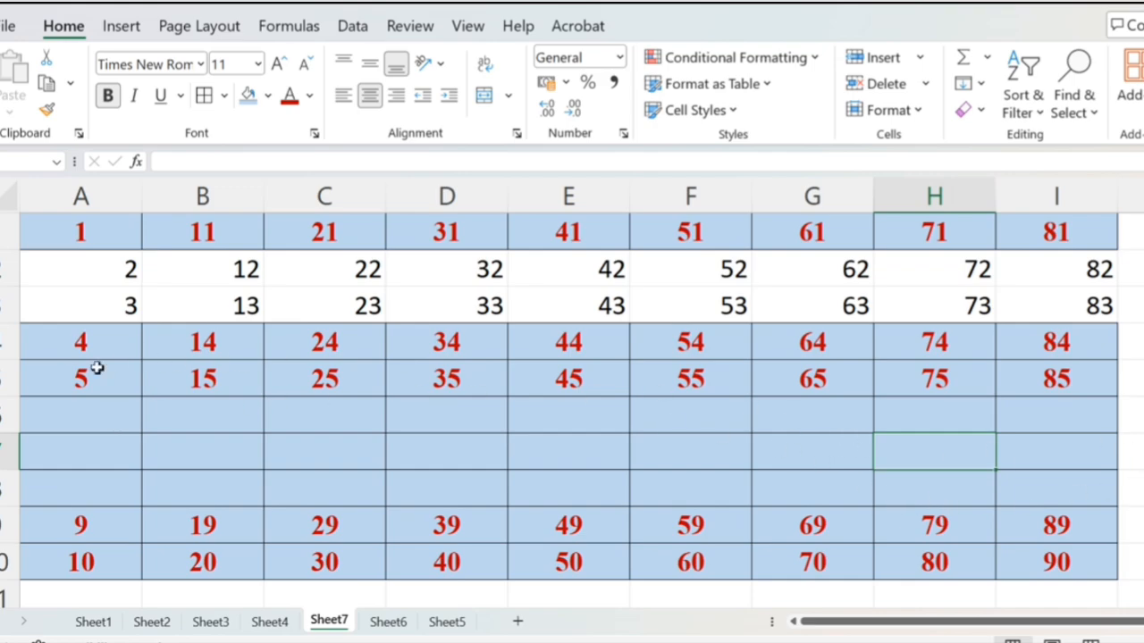
Delete the numbers from C5:I5 and undo the deletion.
{"action": "left_click_drag", "start_coordinate": [87, 379], "coordinate": [344, 383]}
{"action": "left_click_drag", "start_coordinate": [349, 384], "coordinate": [1070, 385]}
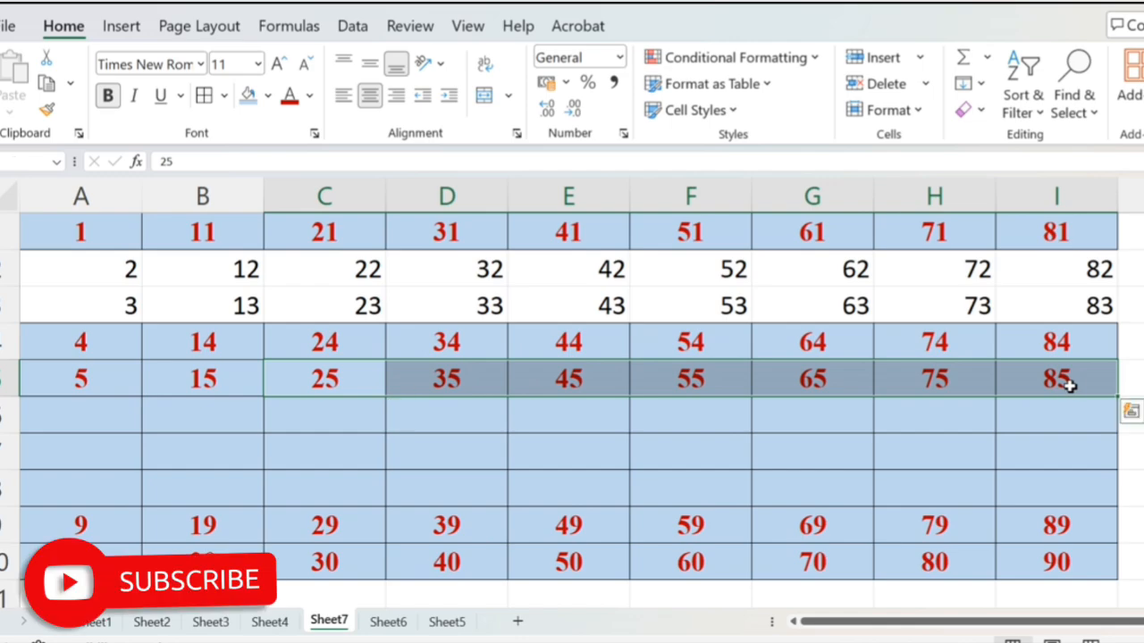
{"action": "key", "text": "Delete"}
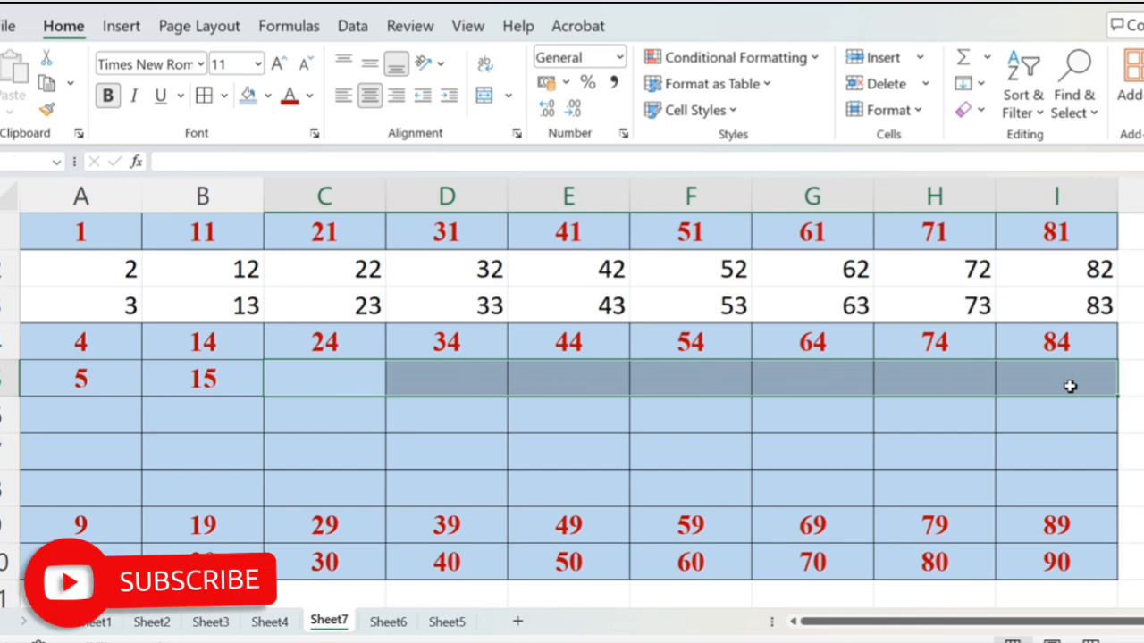
{"action": "key", "text": "ctrl+z"}
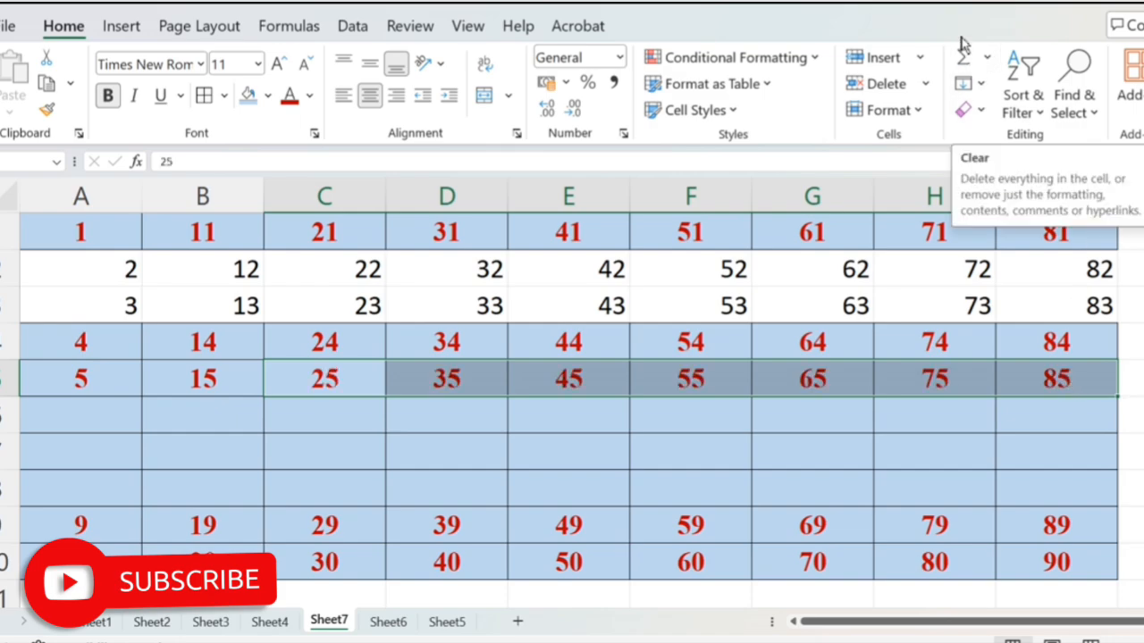
{"action": "left_click", "coordinate": [980, 115]}
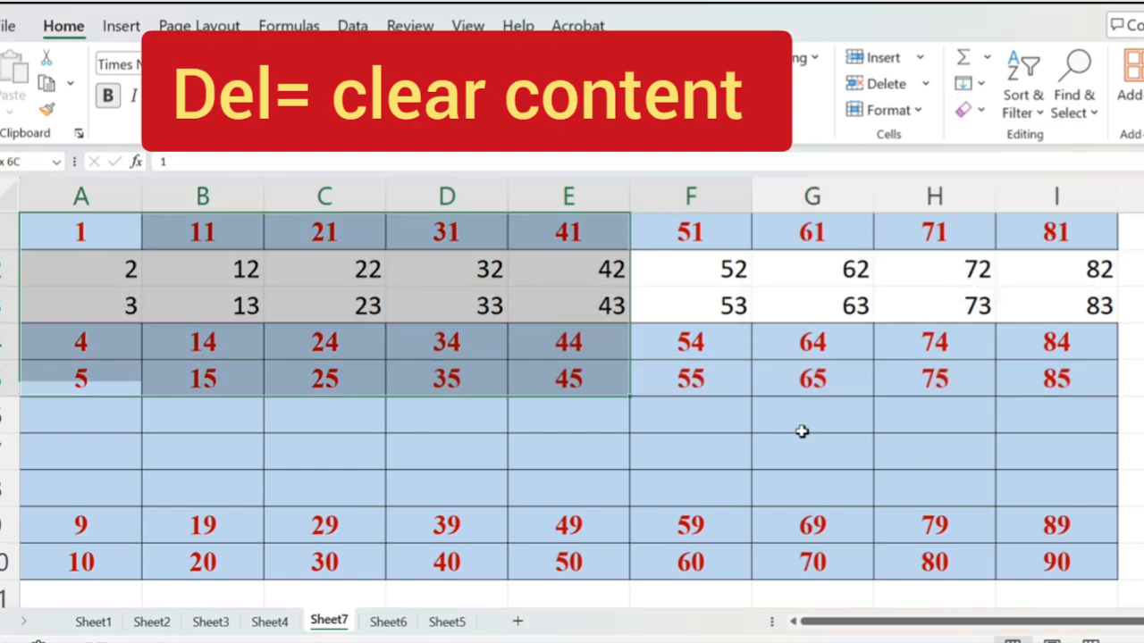
Delete only the contents of the whole grid, A1:I10, and undo the deletion.
{"action": "left_click_drag", "start_coordinate": [801, 432], "coordinate": [1107, 573]}
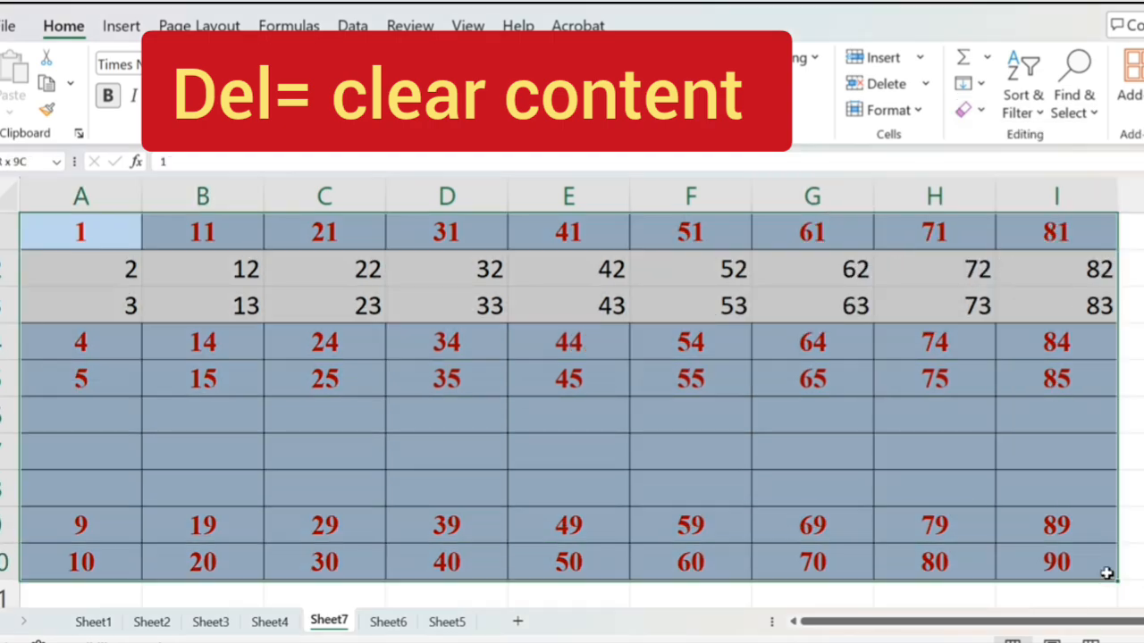
{"action": "key", "text": "Delete"}
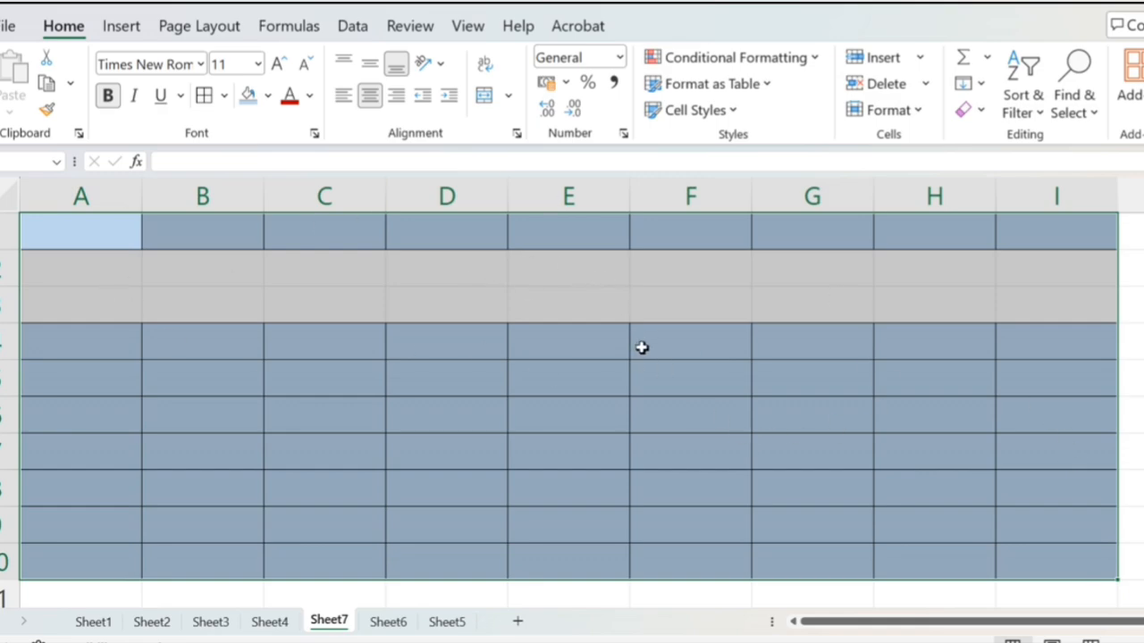
{"action": "key", "text": "ctrl+z"}
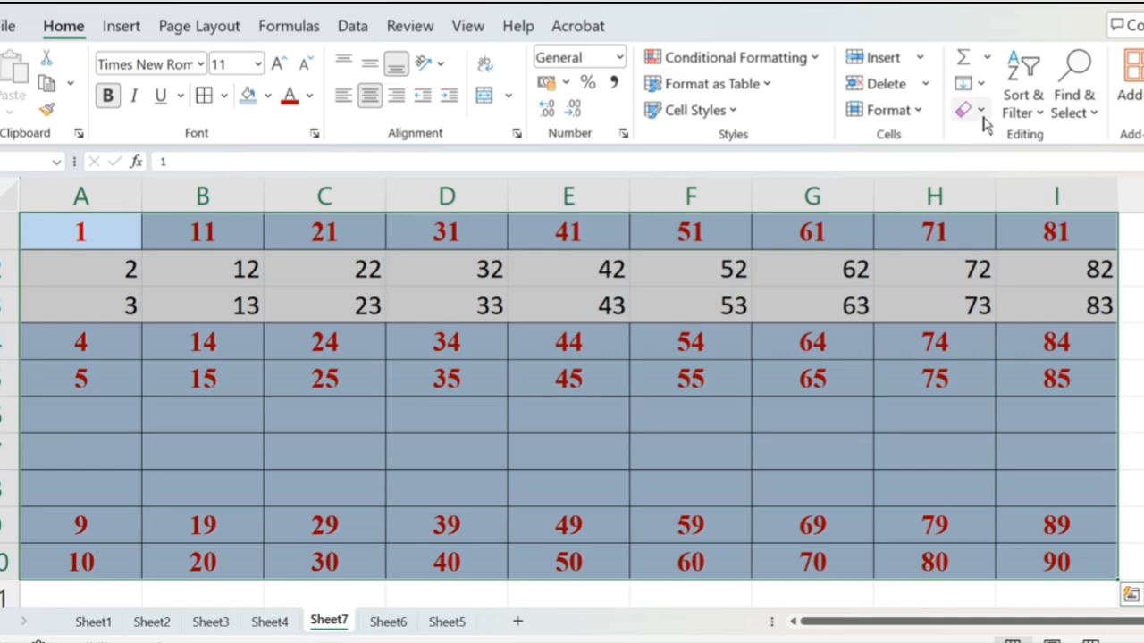
Clear all contents and formatting from A1:I10 and undo the clearing.
{"action": "left_click", "coordinate": [981, 110]}
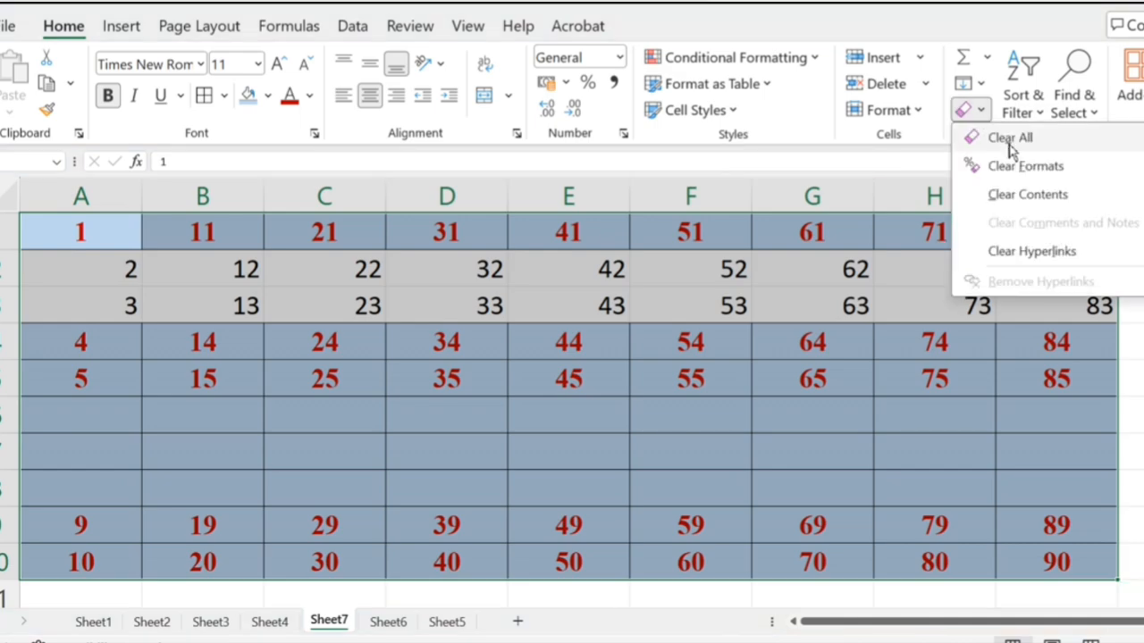
{"action": "left_click", "coordinate": [1011, 143]}
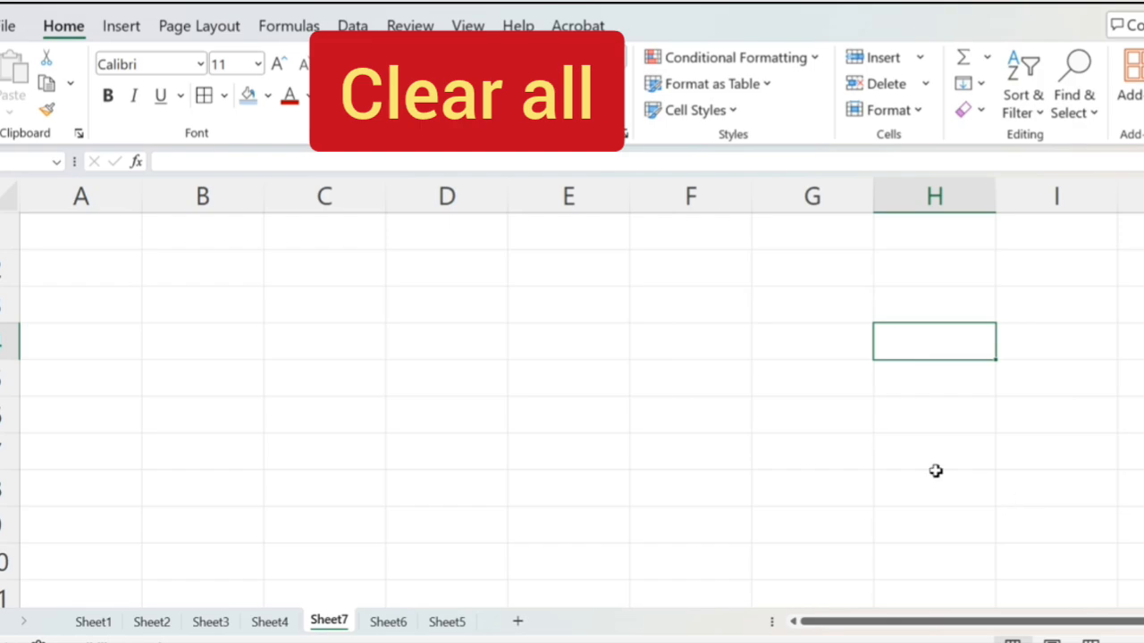
{"action": "key", "text": "ctrl+z"}
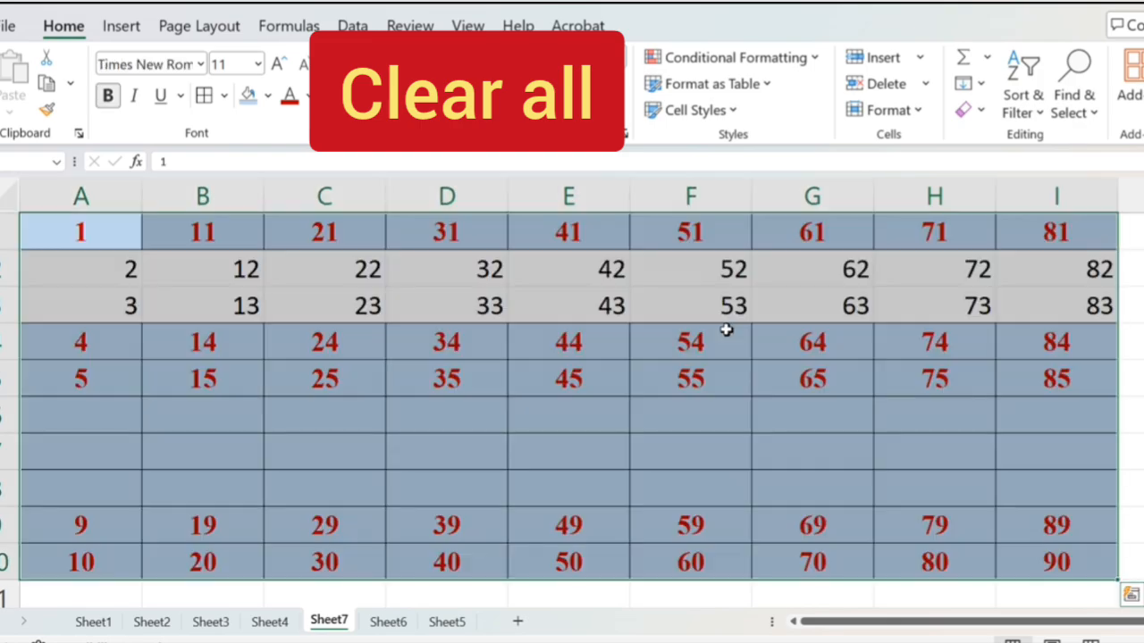
{"action": "key", "text": "ctrl+q"}
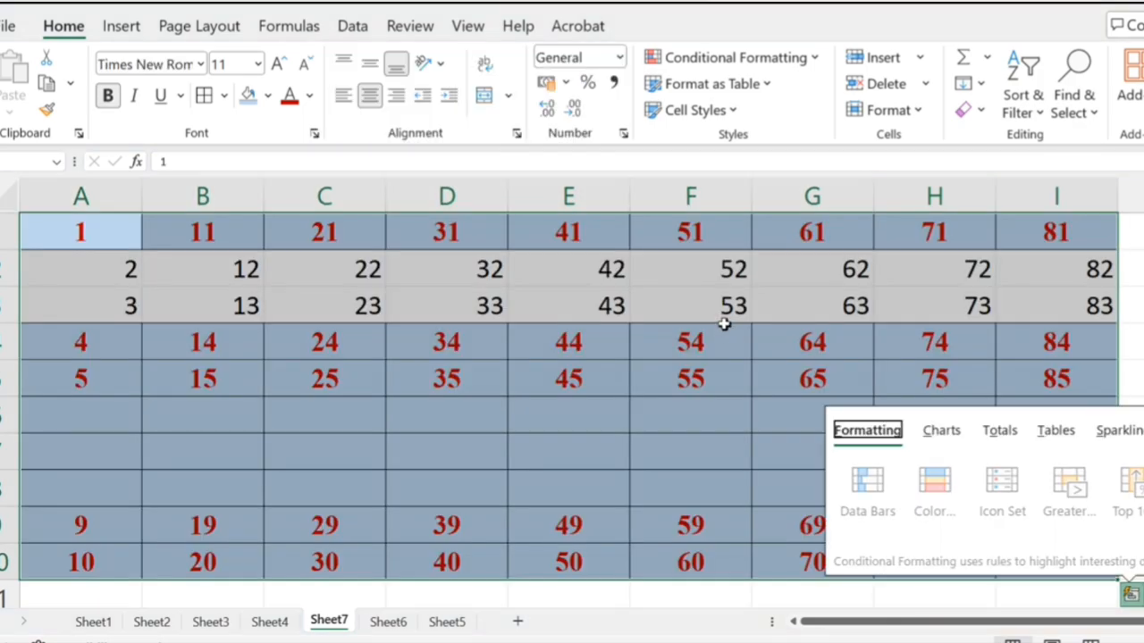
{"action": "left_click", "coordinate": [722, 327]}
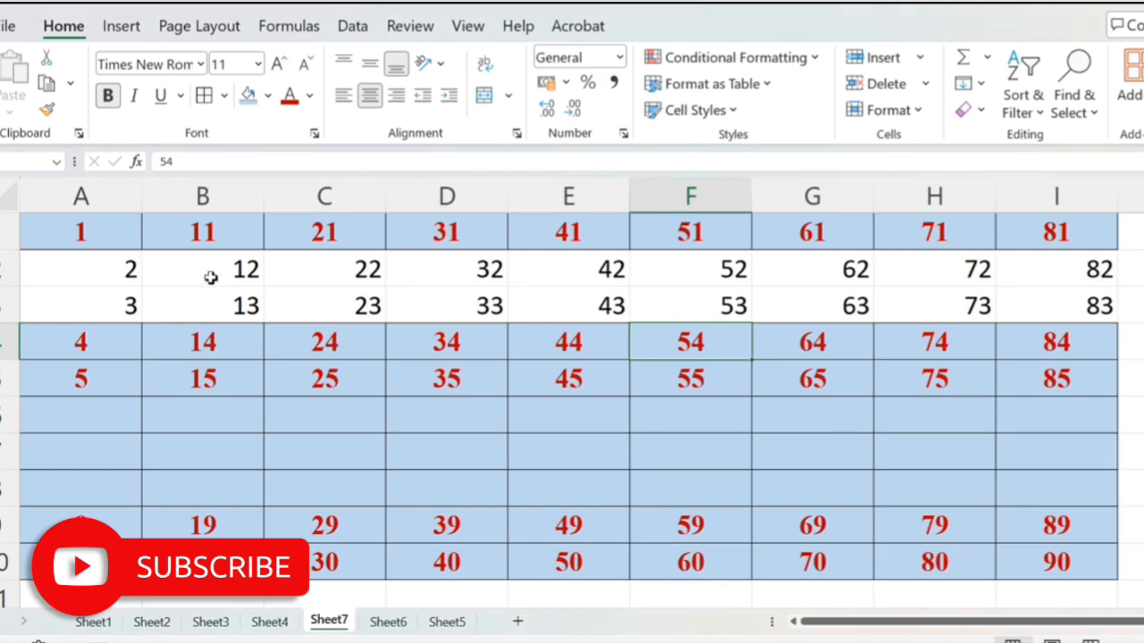
Delete the numbers from A1:I10, keeping the cell formatting.
{"action": "left_click_drag", "start_coordinate": [80, 225], "coordinate": [886, 500]}
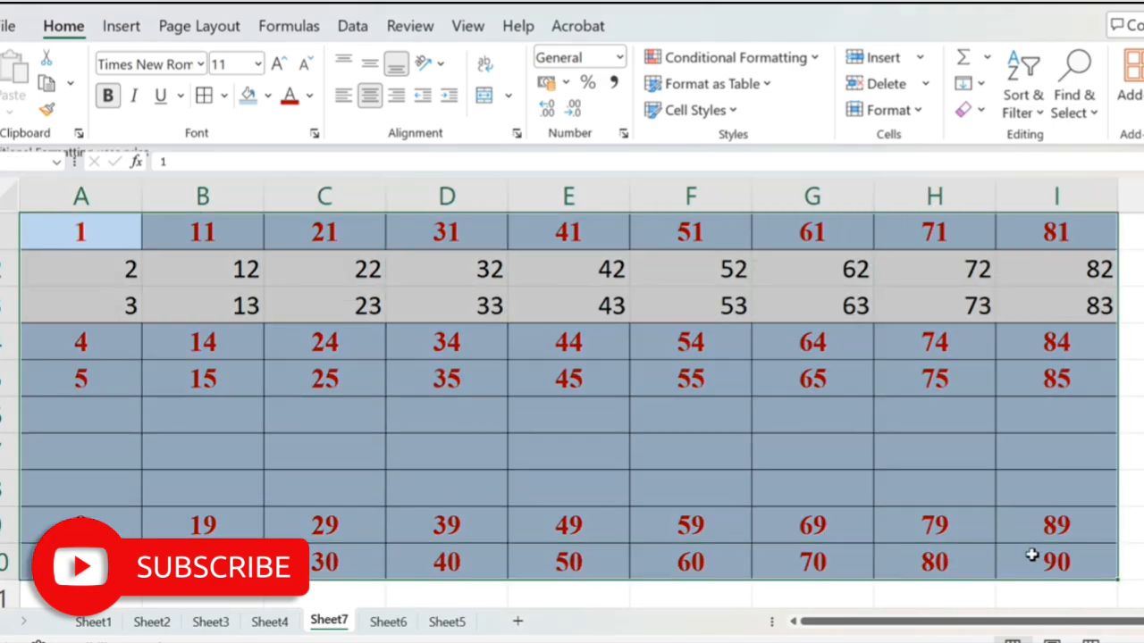
{"action": "key", "text": "Delete"}
{"action": "left_click", "coordinate": [569, 452]}
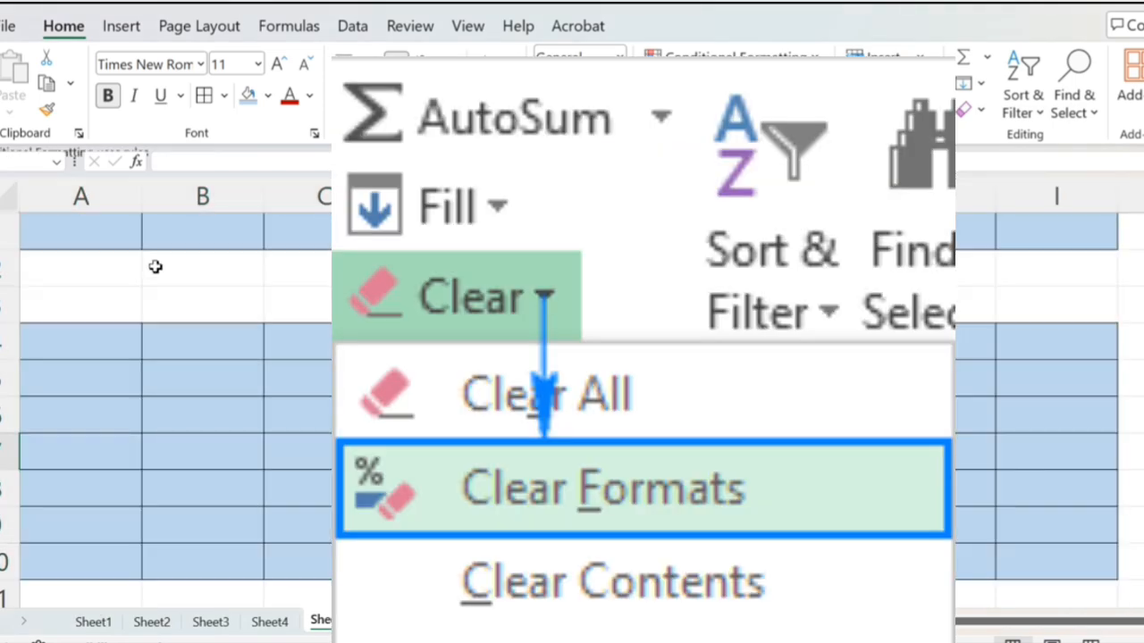
Remove the remaining fill and borders from the emptied grid A1:I10 with Clear All.
{"action": "mouse_move", "coordinate": [106, 237]}
{"action": "left_mouse_down"}
{"action": "mouse_move", "coordinate": [965, 513]}
{"action": "mouse_move", "coordinate": [1108, 571]}
{"action": "left_mouse_up"}
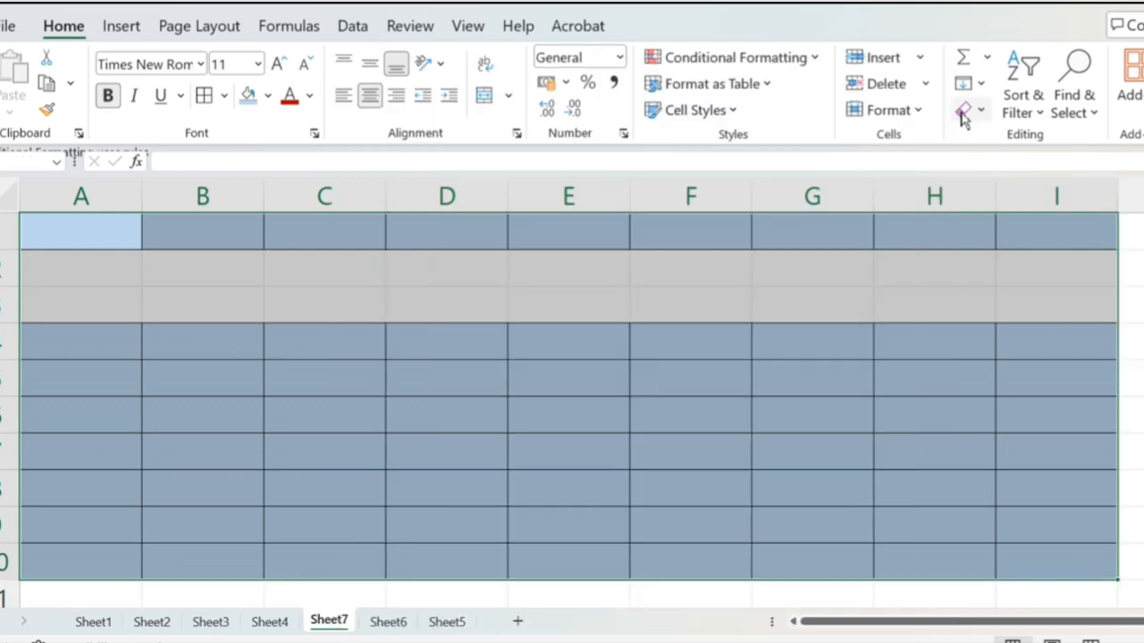
{"action": "left_click", "coordinate": [963, 113]}
{"action": "left_click", "coordinate": [986, 136]}
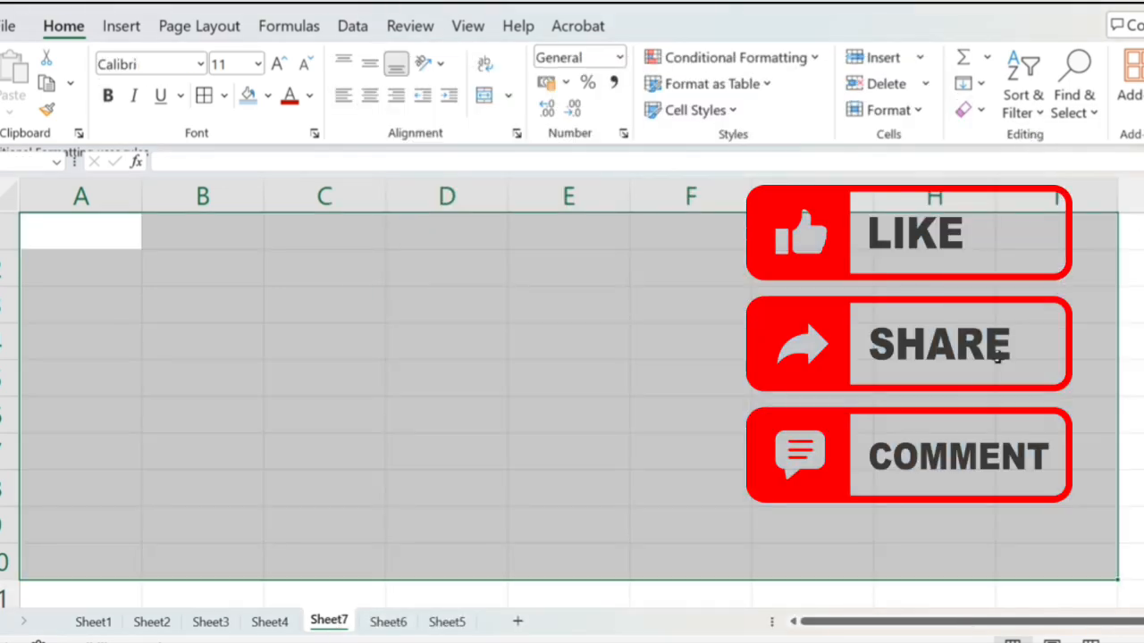